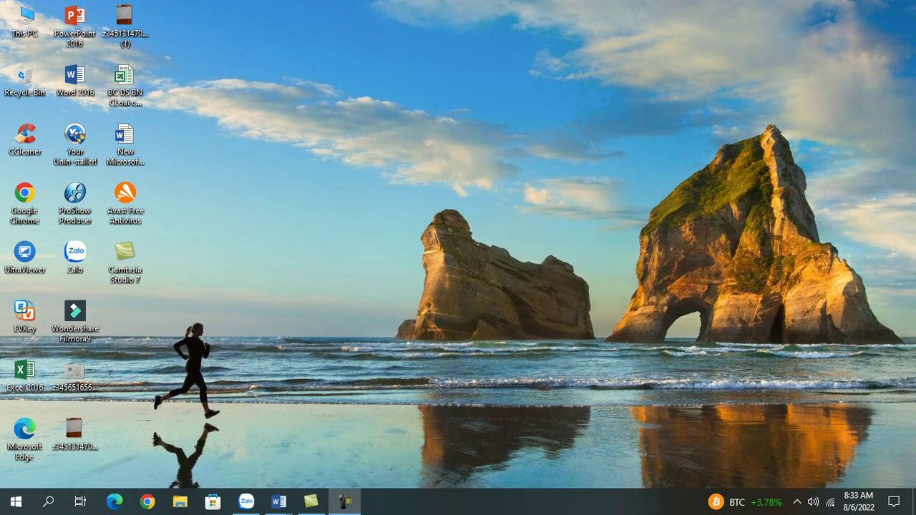
Open Document1 in Word and review the numbered list of required materials, including the Sayatoo and Flimora 9 software.
mouse_move(279, 500)
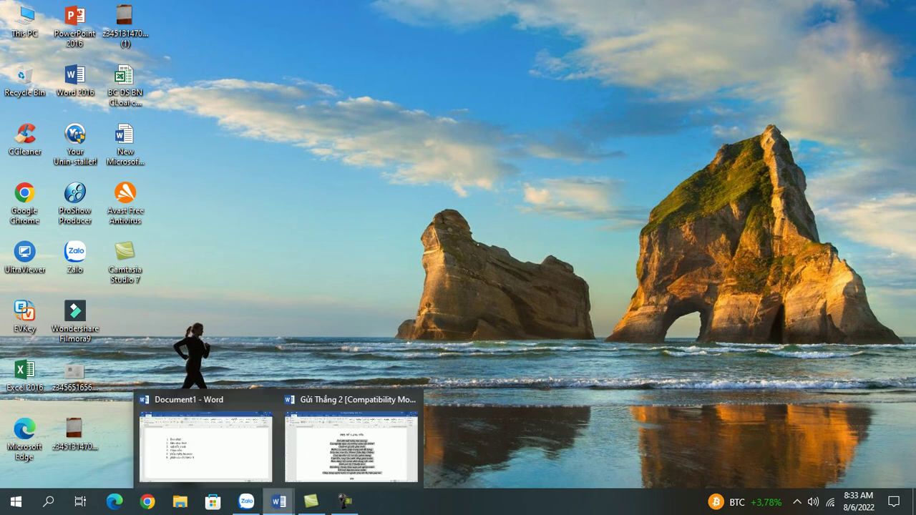
left_click(193, 447)
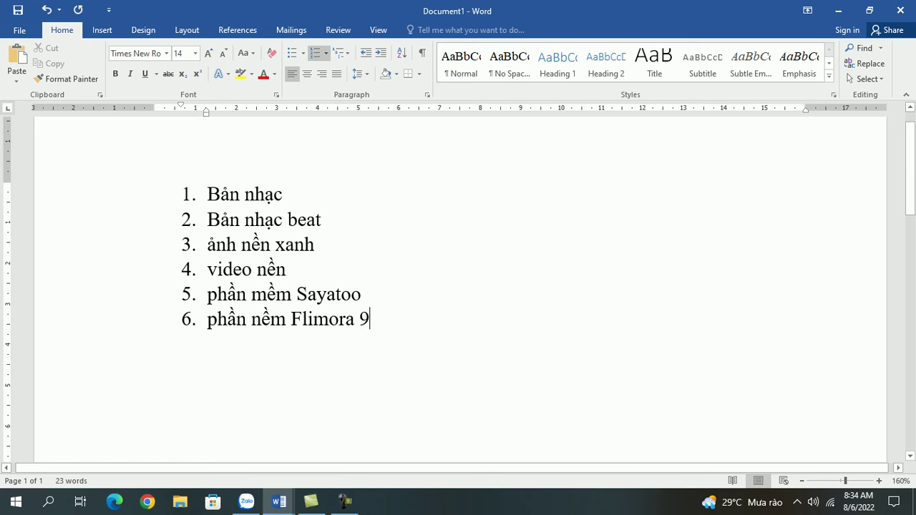
left_click_drag(296, 294, 370, 294)
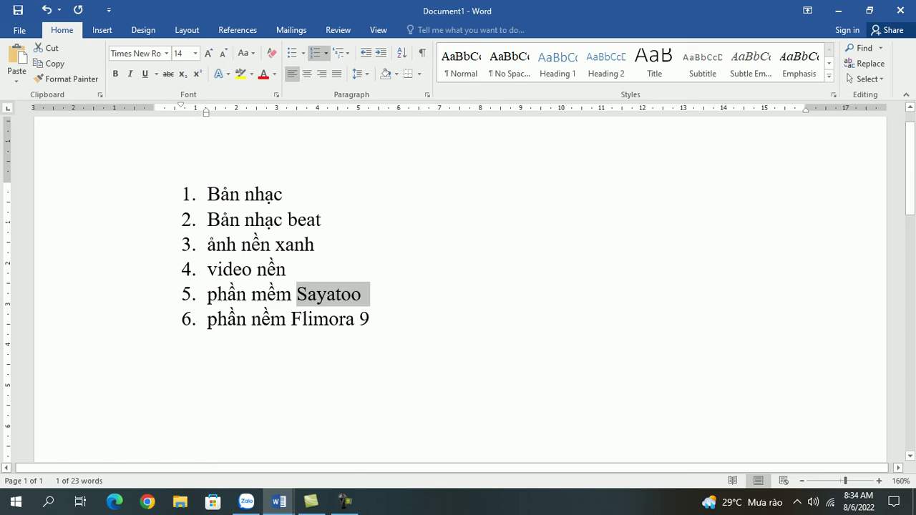
left_click_drag(292, 319, 369, 319)
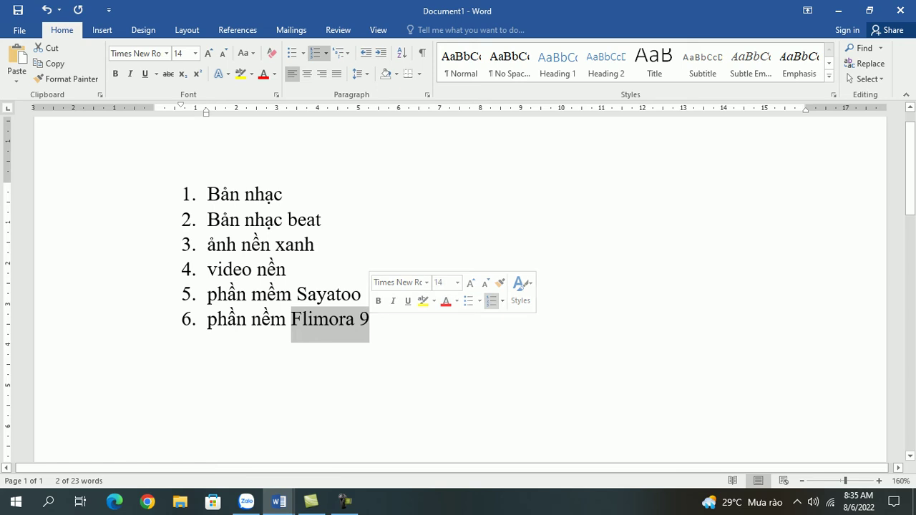
left_click(369, 319)
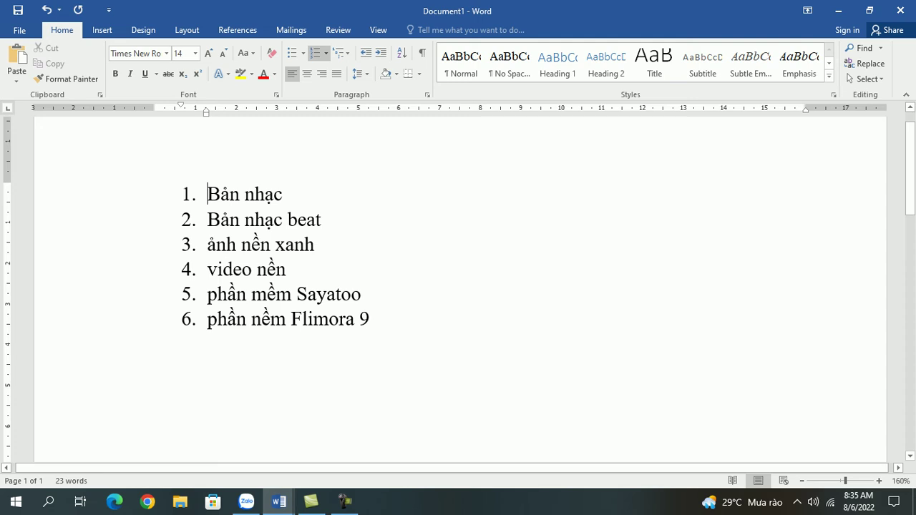
key("ctrl+a")
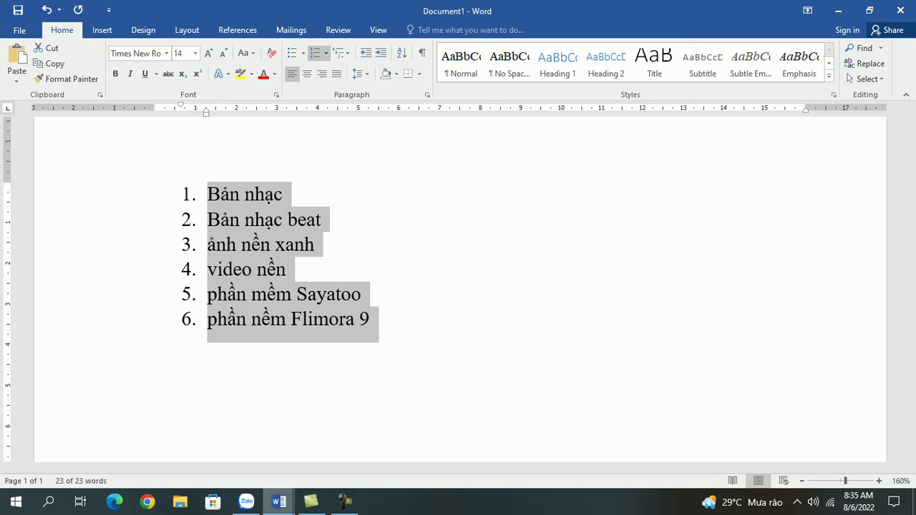
Copy the poem's body below the title PHỤ NỮ LÀNG TÔI in the other Word document and minimize both Word windows.
mouse_move(279, 502)
left_click(351, 443)
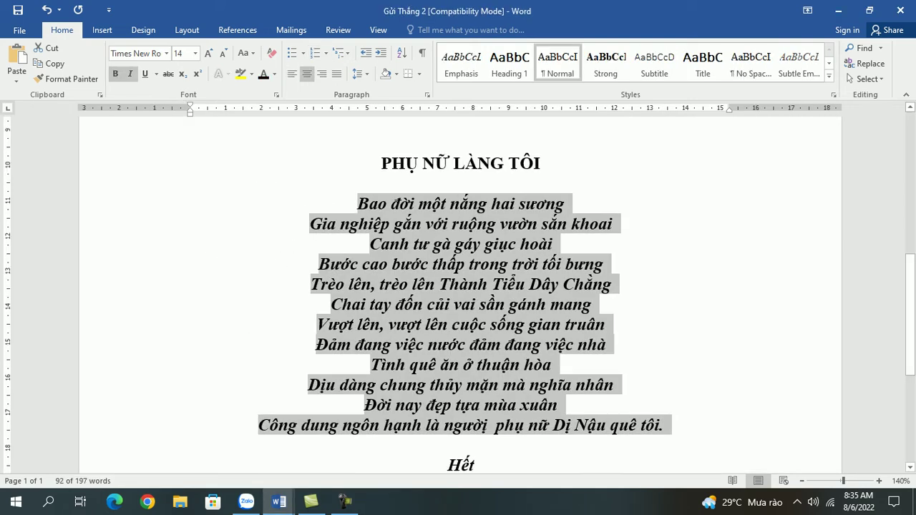
left_click(461, 183)
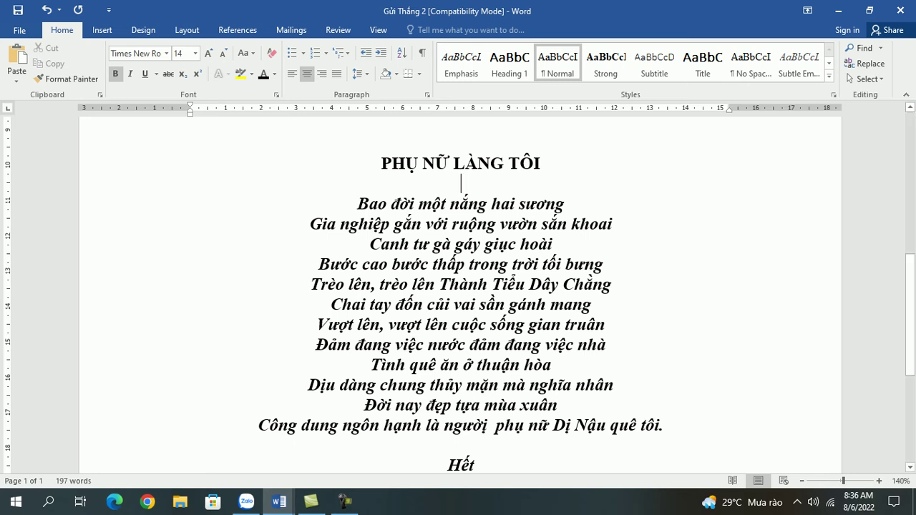
left_click_drag(381, 163, 648, 442)
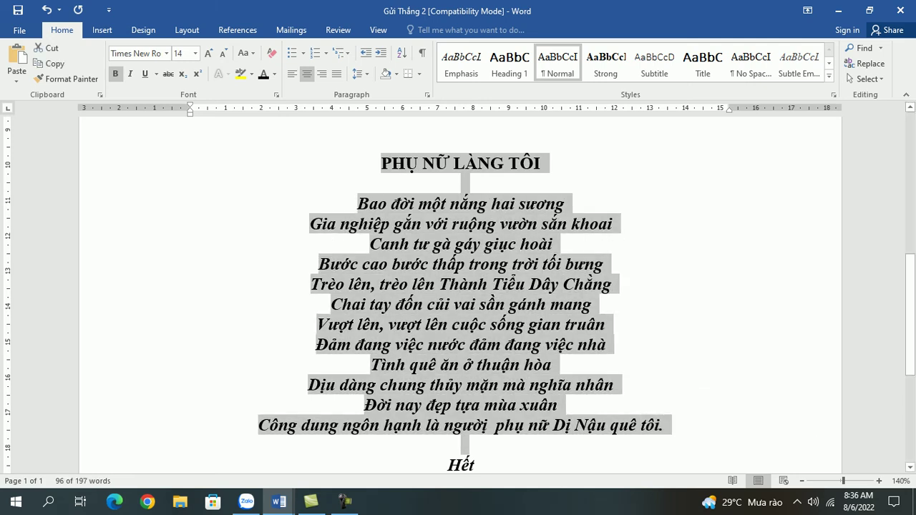
left_click(467, 244)
left_click_drag(357, 204, 669, 426)
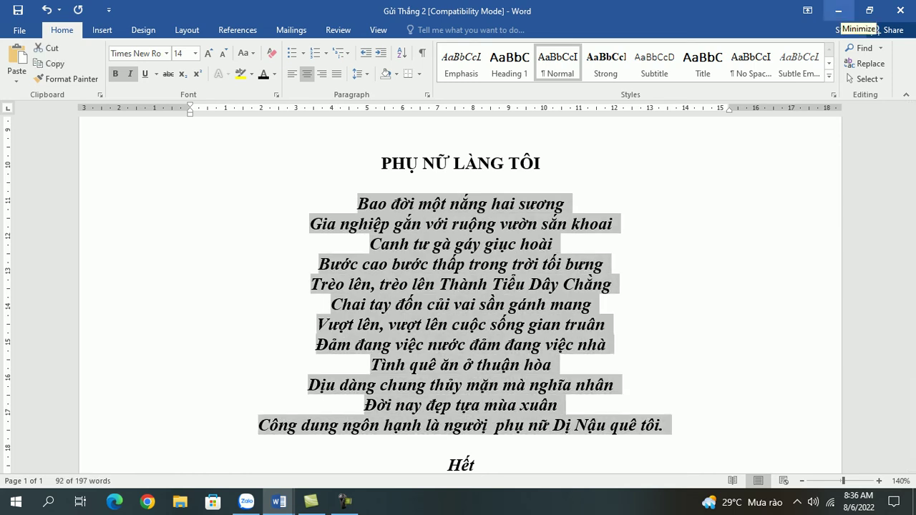
left_click(838, 10)
left_click(838, 10)
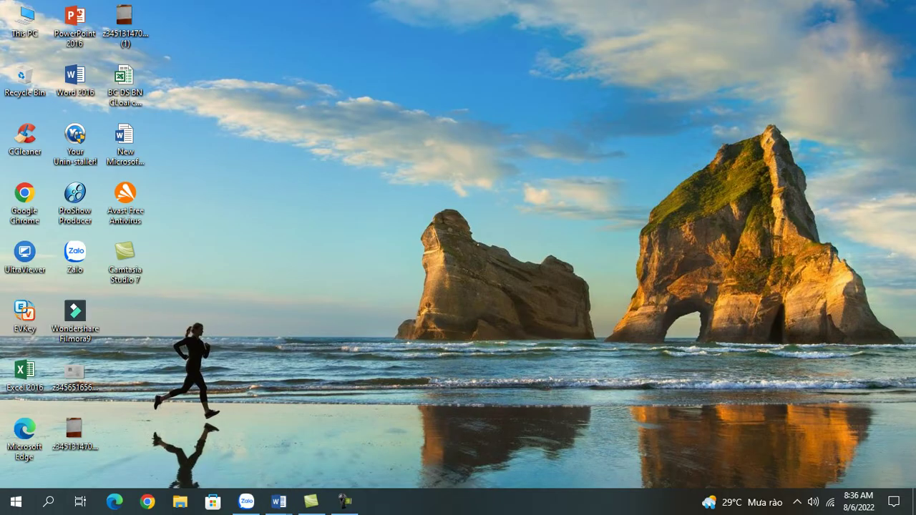
Create a new text document on the desktop with the default name and open it.
right_click(240, 59)
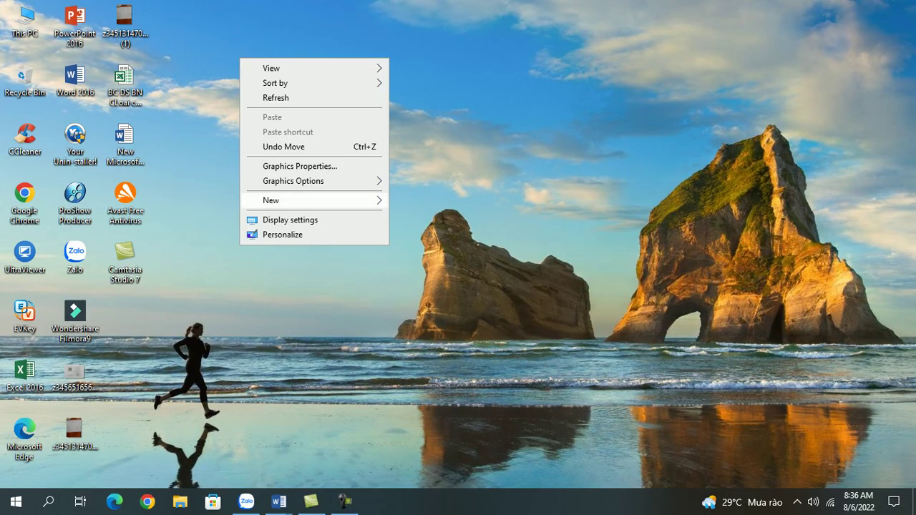
mouse_move(286, 200)
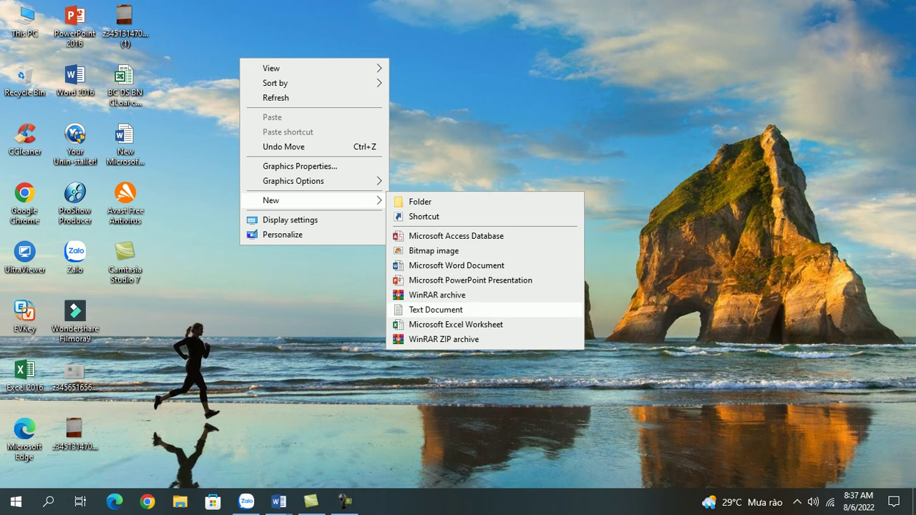
left_click(436, 309)
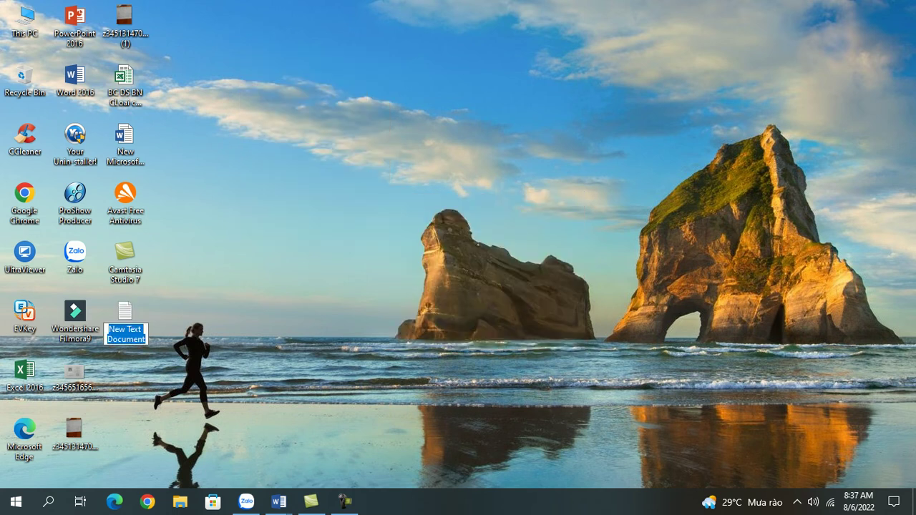
key("Return")
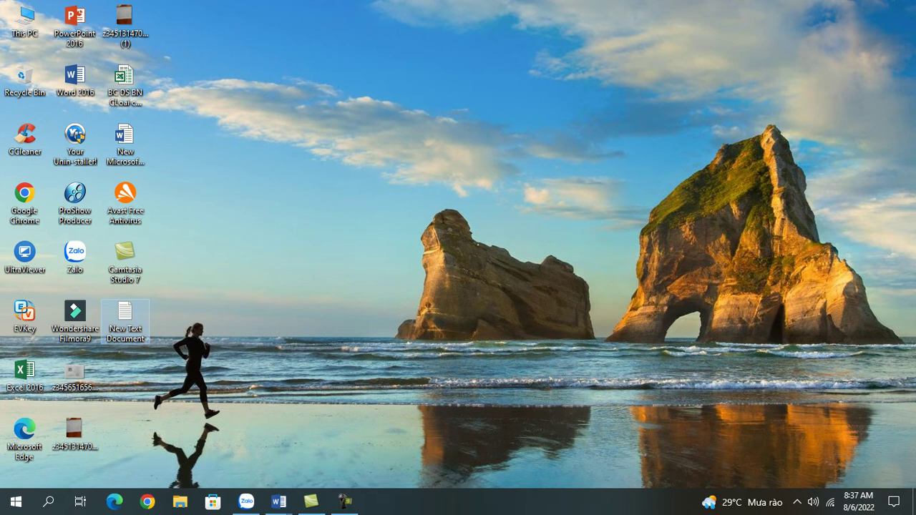
key("Return")
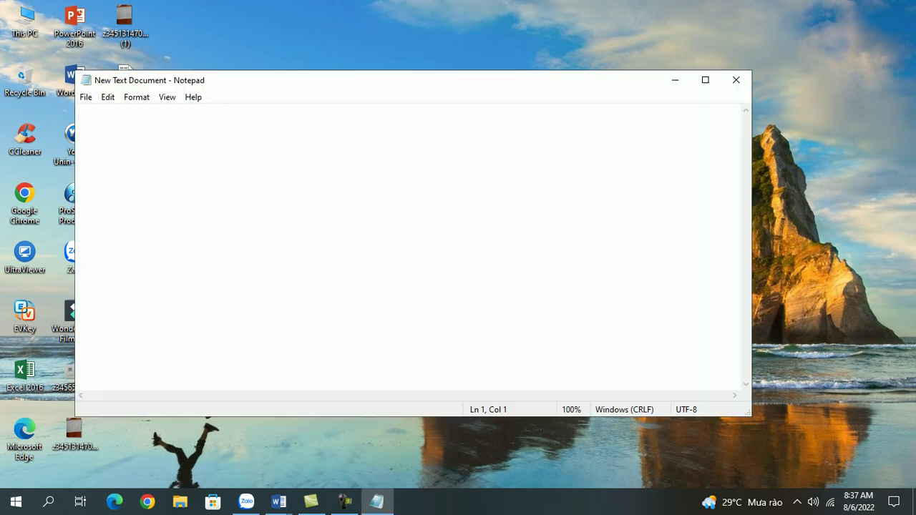
Paste the copied poem into the empty text document twice, with the second copy directly below the first.
type("Bao đời một nắng hai sương Gia nghiệp gắn với ruộng vườn sắn khoai Canh tư gà gáy giục hoài Bước cao bước thấp trong trời tối bưng Trèo lên, trèo lên Thành Tiểu Dây Chằng Chai tay đốn củi vai sẵn gánh mang Vượt lên, vượt lên cuộc sống gian truân Đảm đang việc nước đảm đang việc nhà Tình quê ăn ở thuận hòa Dịu dàng chung thủy mặn mà nghĩa nhân Đời nay đẹp tựa mùa xuân Công dung ngôn hạnh là người  phụ nữ Dị Nậu quê tôi.")
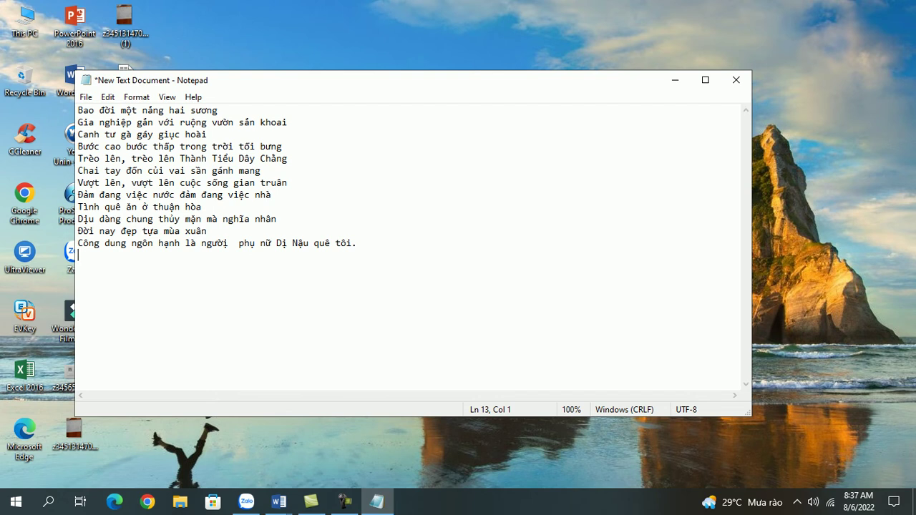
left_click_drag(78, 110, 357, 243)
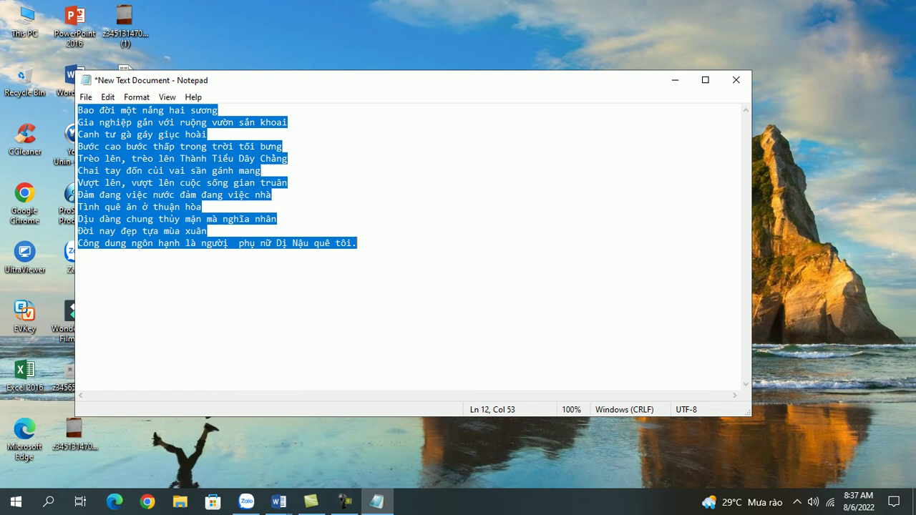
left_click(79, 255)
left_click_drag(78, 110, 358, 243)
left_click(79, 255)
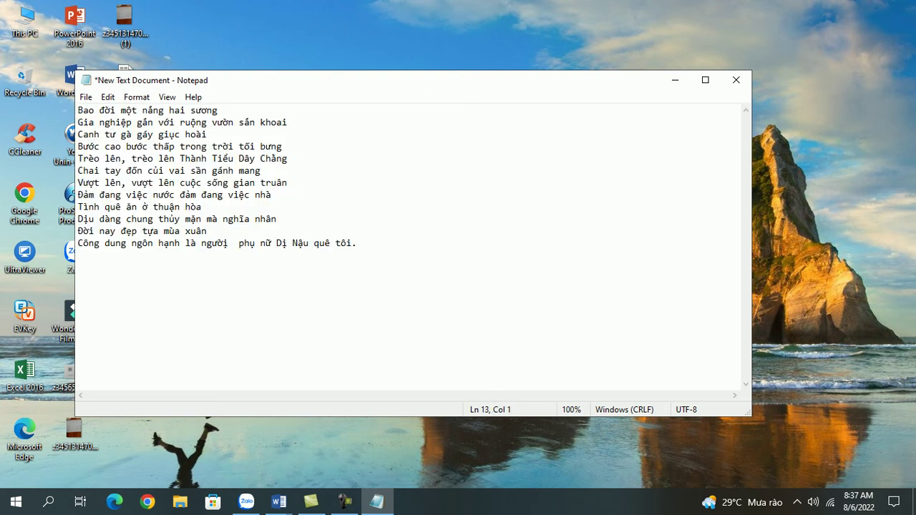
type("Bao đời một nắng hai sương Gia nghiệp gắn với ruộng vườn sắn khoai Canh tư gà gáy giục hoài Bước cao bước thấp trong trời tối bưng Trèo lên, trèo lên Thành Tiểu Dây Chằng Chai tay đốn củi vai săn gánh mang Vượt lên, vượt lên cuộc sống gian truân Đảm đang việc nước đảm đang việc nhà Tình quê ăn ở thuận hòa Dịu dàng chung thủy mặn mà nghĩa nhân Đời nay đẹp tựa mùa xuân Công dung ngôn hạnh là người  phụ nữ Dị Nậu quê tôi.")
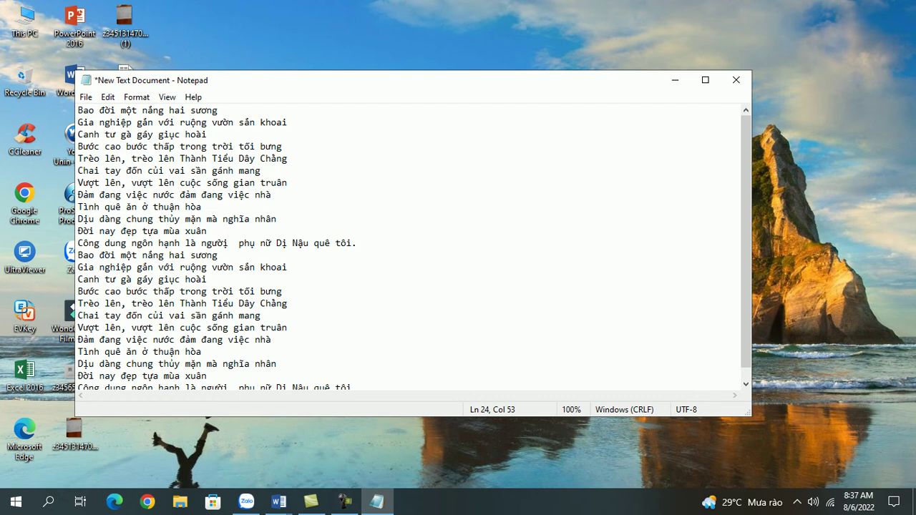
Break the first three lyric lines in two, after "Bao đời một", "Gia nghiệp gắn với" and "Canh tư gà".
left_click(143, 110)
key("Return")
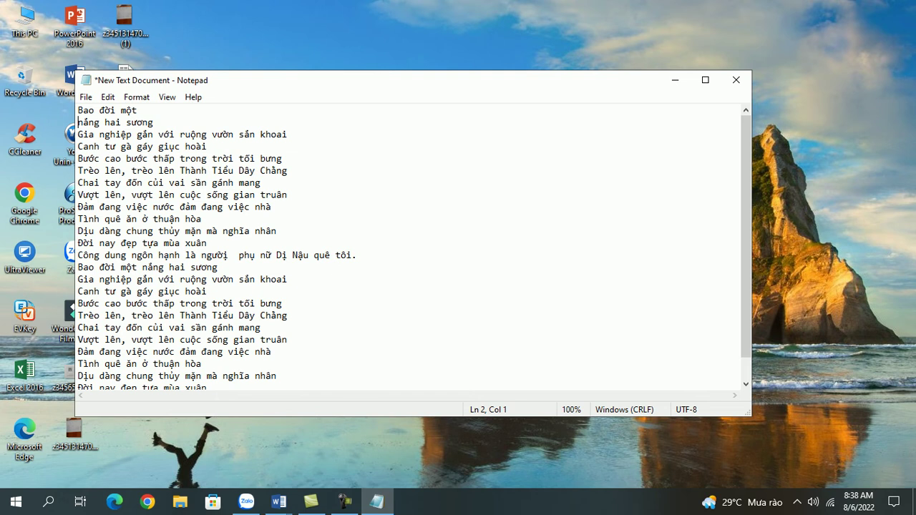
left_click(174, 133)
key("Return")
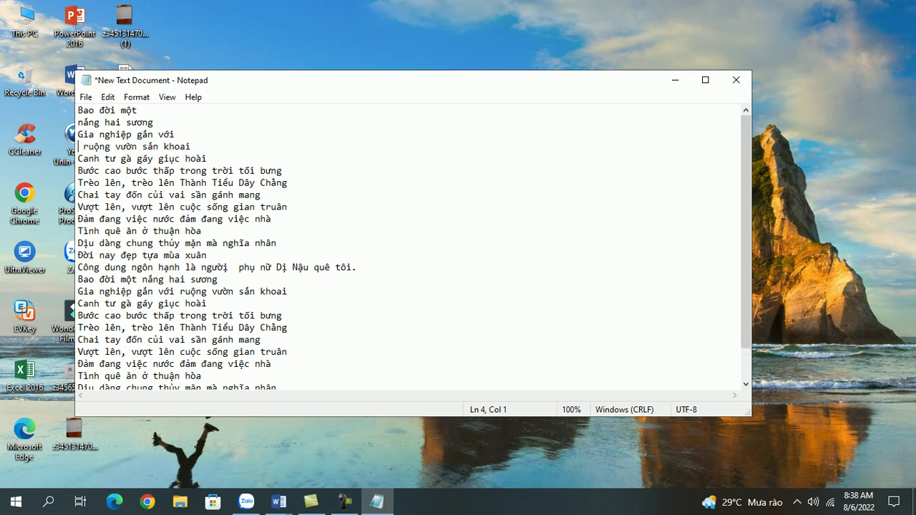
left_click(132, 158)
key("Return")
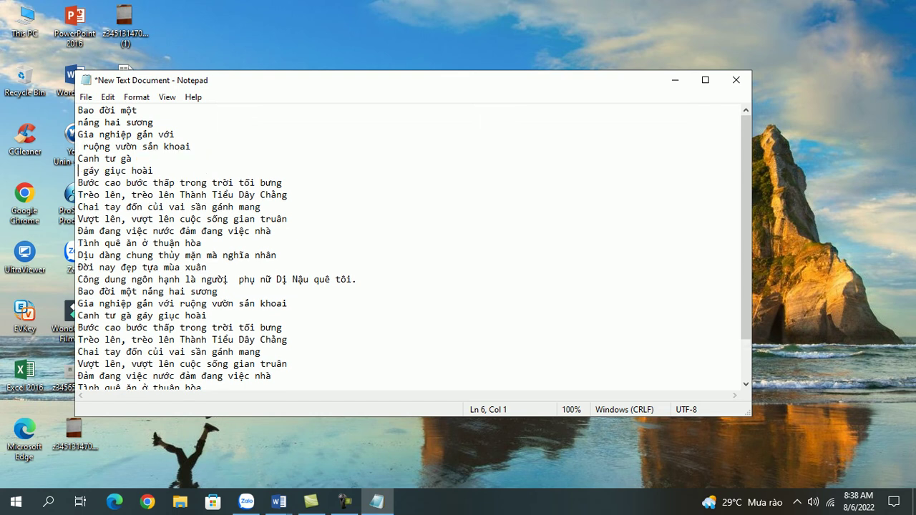
key("ctrl+Home")
key("shift+Right")
key("Left")
type("321")
key("BackSpace")
key("BackSpace")
key("BackSpace")
key("BackSpace")
Minimize the text document and open the project folder Phu nu lang toi on Local Disk (D:).
left_click(674, 79)
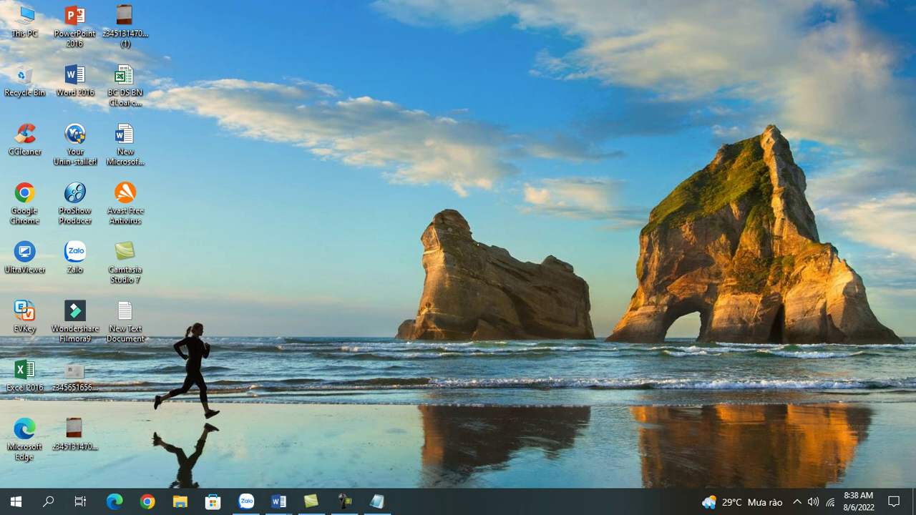
double_click(25, 21)
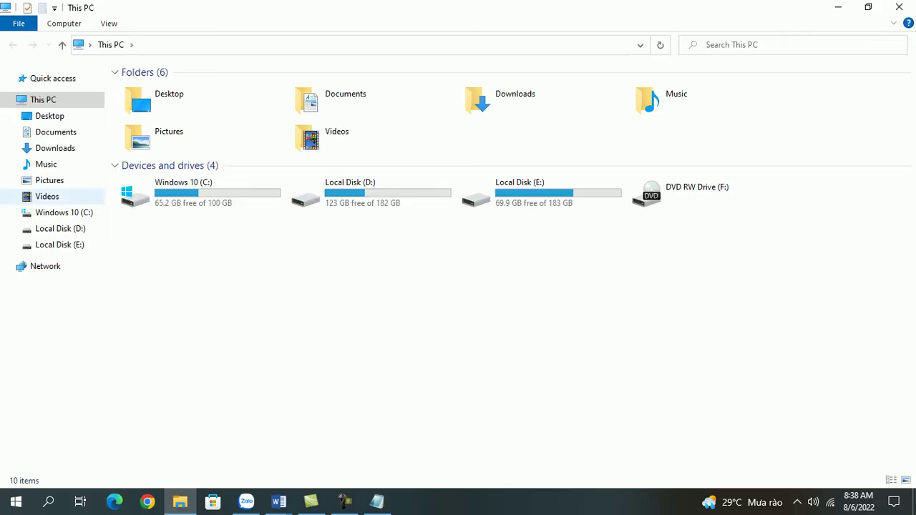
left_click(358, 191)
double_click(358, 192)
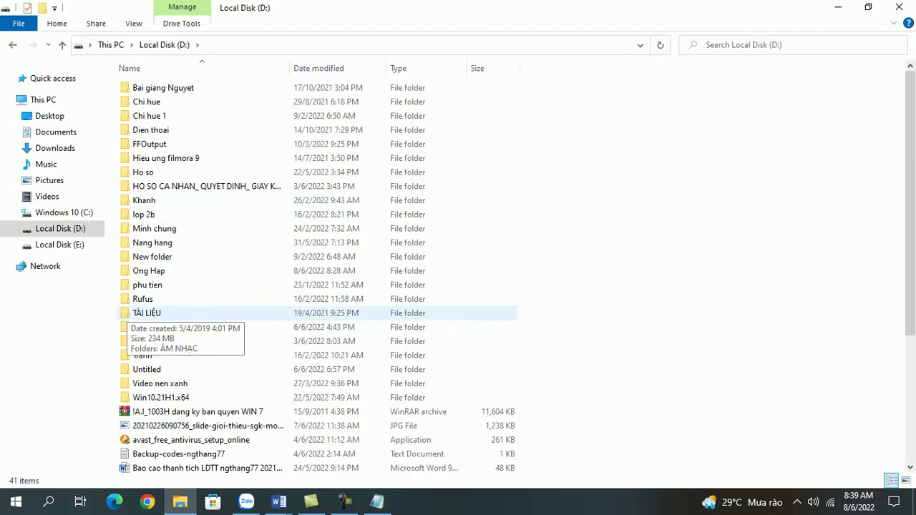
double_click(148, 270)
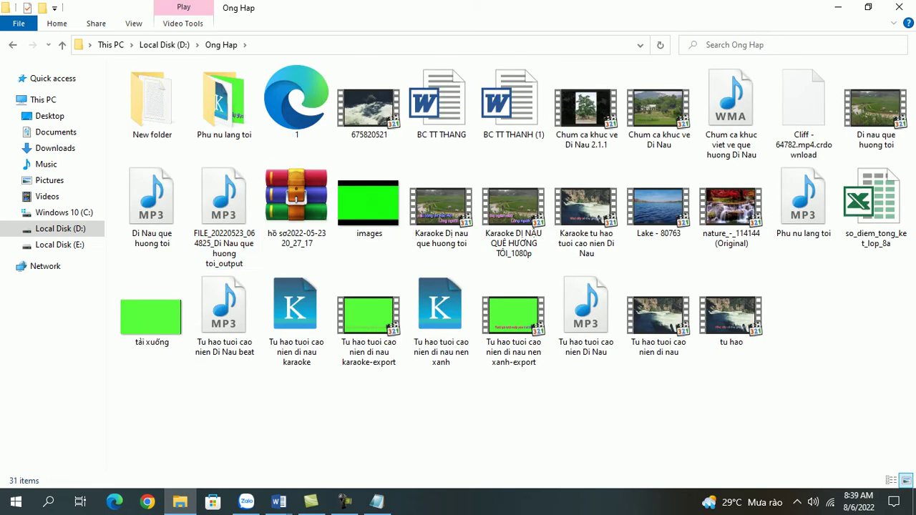
left_click(224, 104)
key("Return")
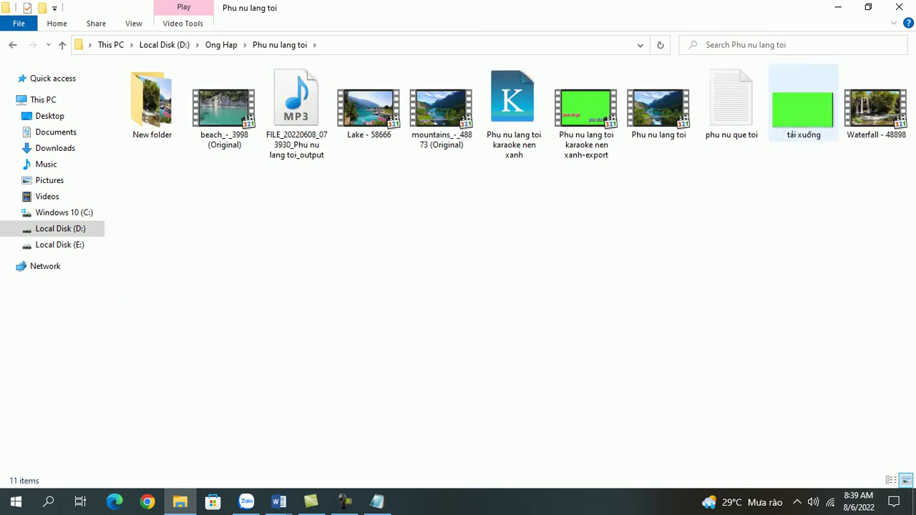
Open the prepared lyrics file phu nu que toi and read through its split lines.
double_click(730, 104)
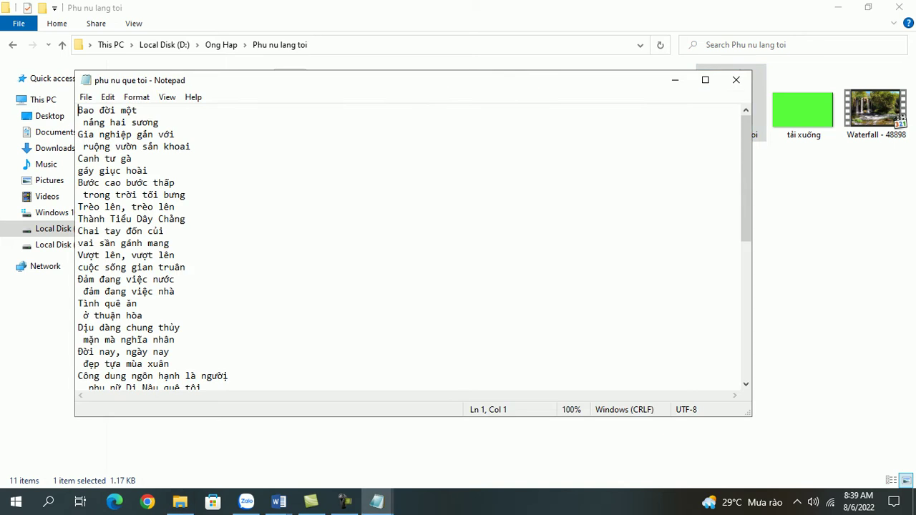
scroll(415, 248, "down", 2)
scroll(414, 249, "up", 2)
scroll(414, 248, "down", 1)
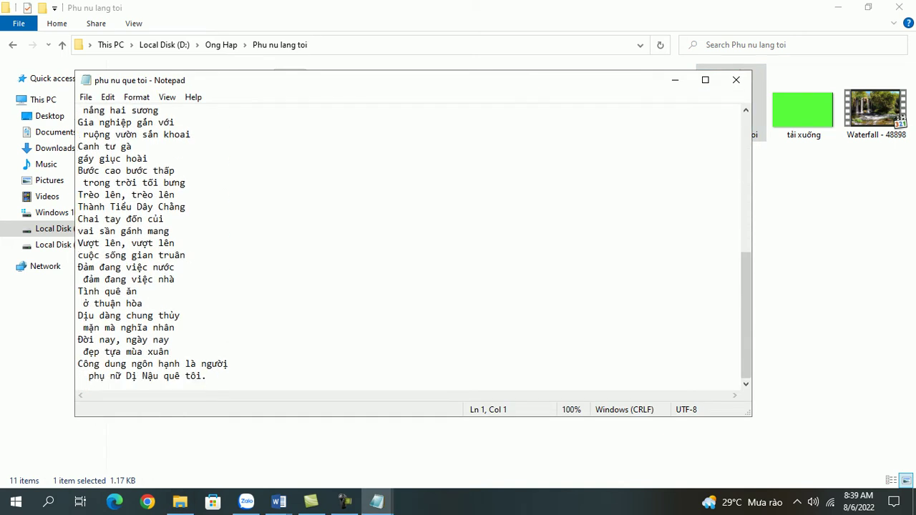
scroll(414, 249, "up", 1)
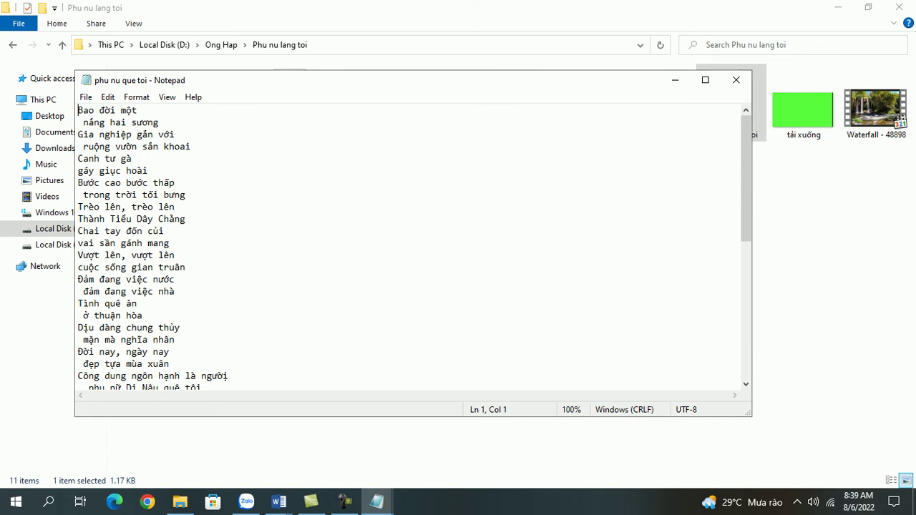
Bring up Save As for the prepared lyrics file, cancel it and close the file without saving.
left_click(137, 159)
left_click(85, 98)
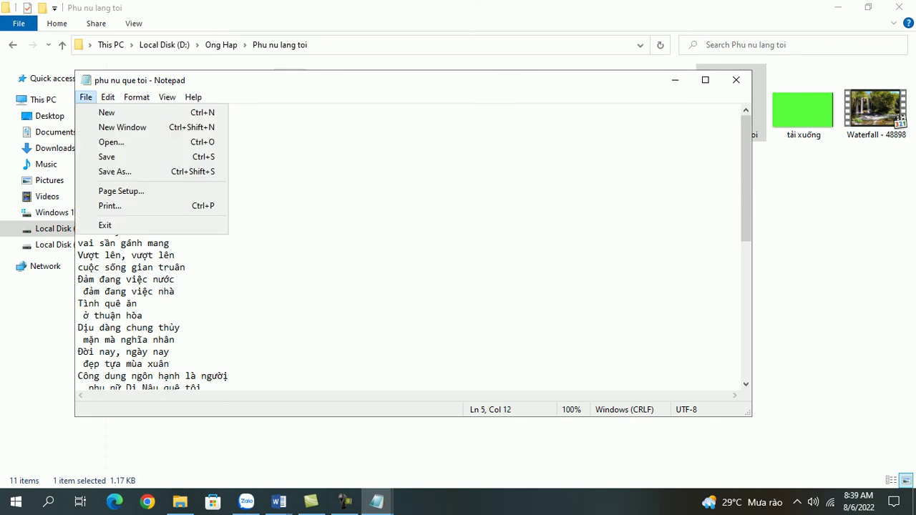
left_click(114, 172)
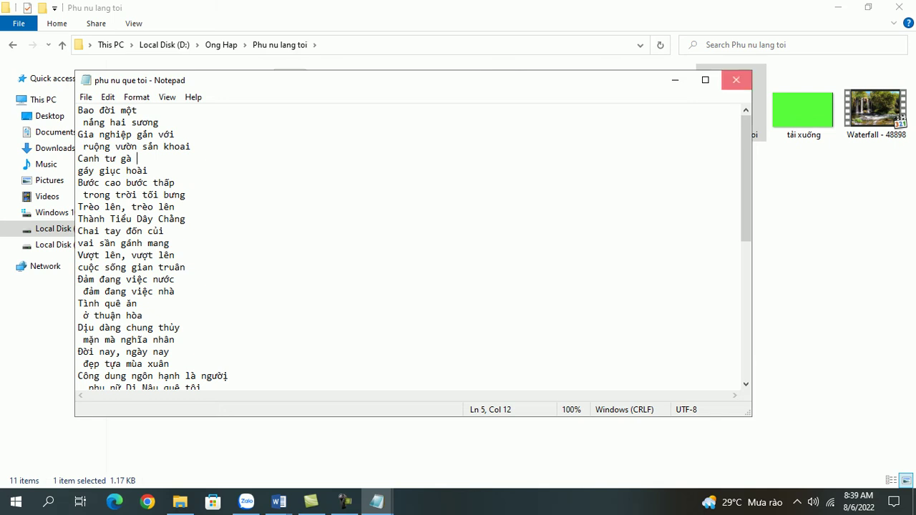
left_click(735, 79)
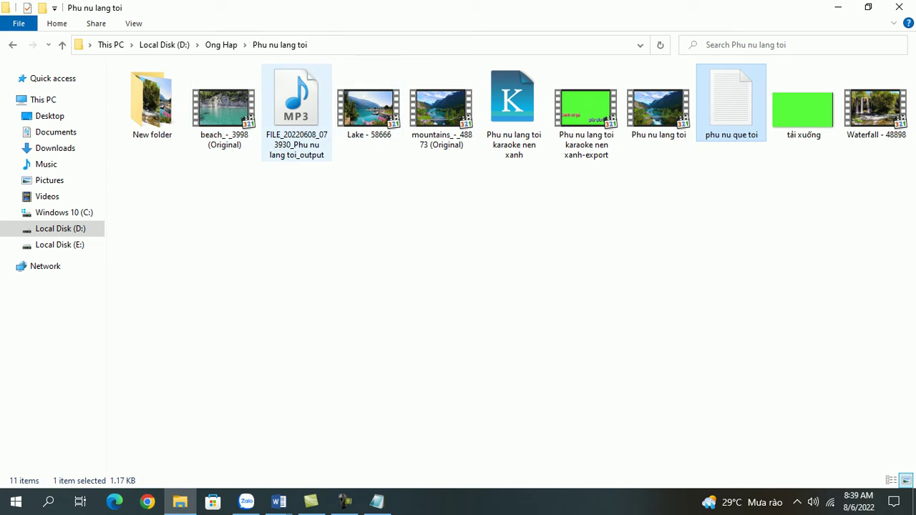
mouse_move(298, 107)
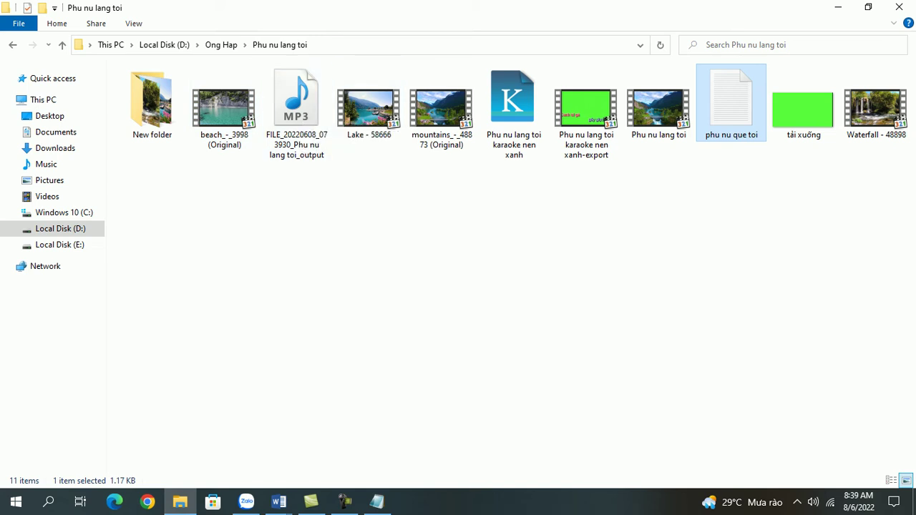
Minimize the project folder and launch Sayatoo SubtitleMaker2 through the Windows search.
left_click(838, 7)
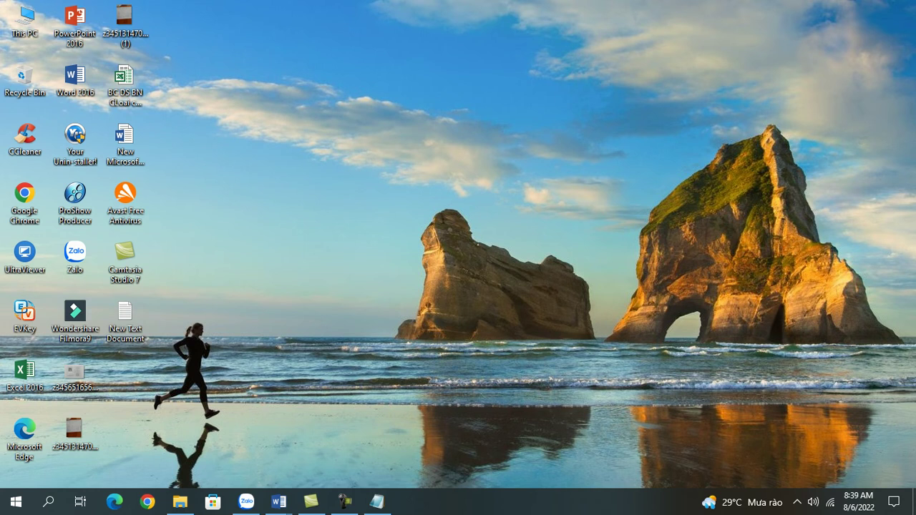
left_click(16, 501)
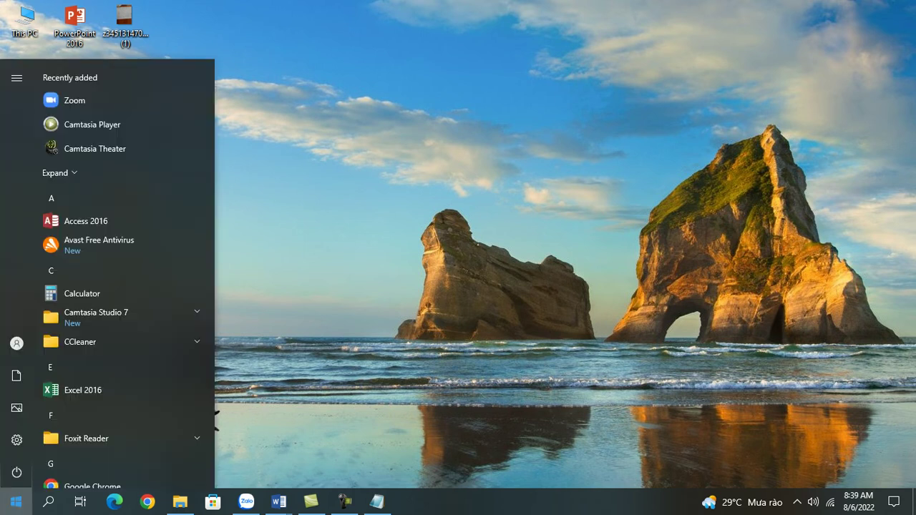
left_click(47, 501)
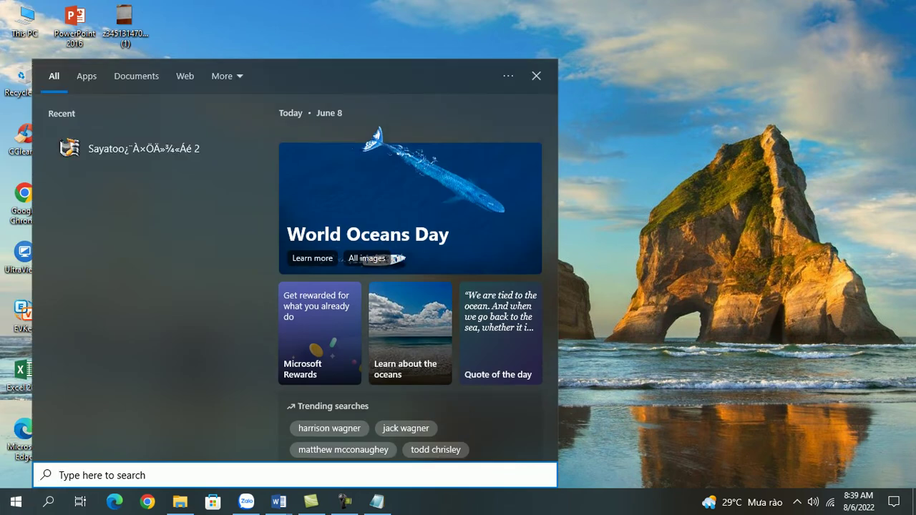
left_click(143, 149)
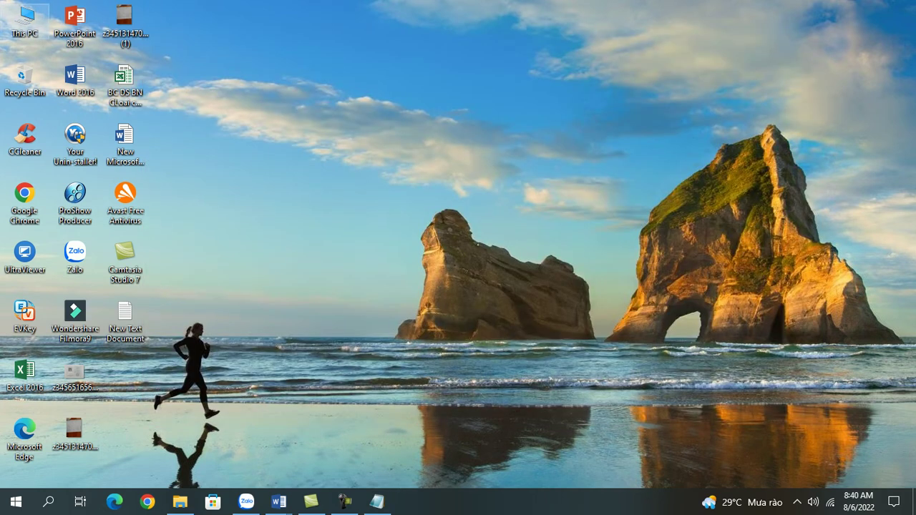
left_click(15, 500)
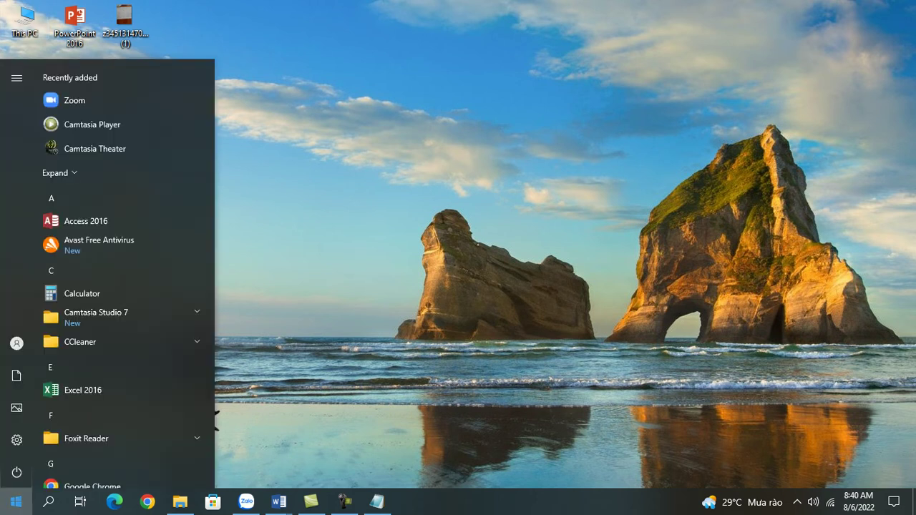
left_click(49, 501)
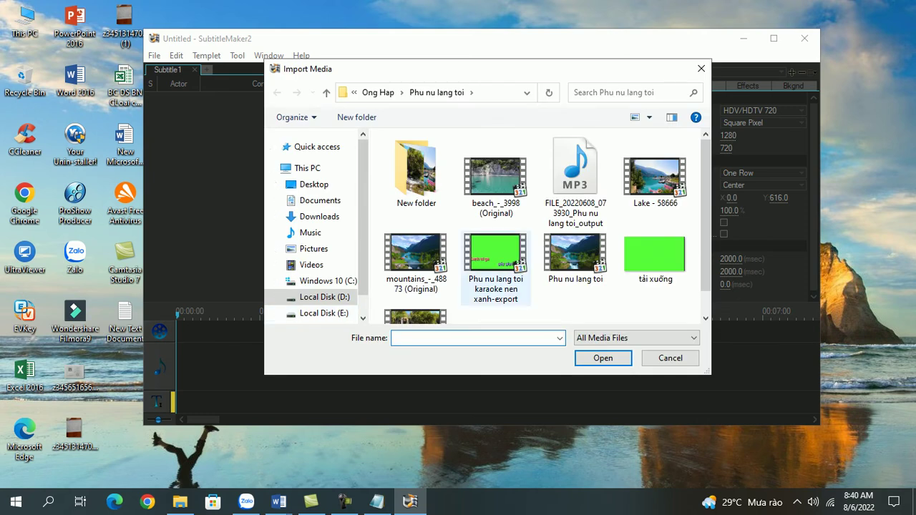
Import the Phu nu lang toi video as the media, declining to match the current settings to the video size.
scroll(543, 226, "down", 1)
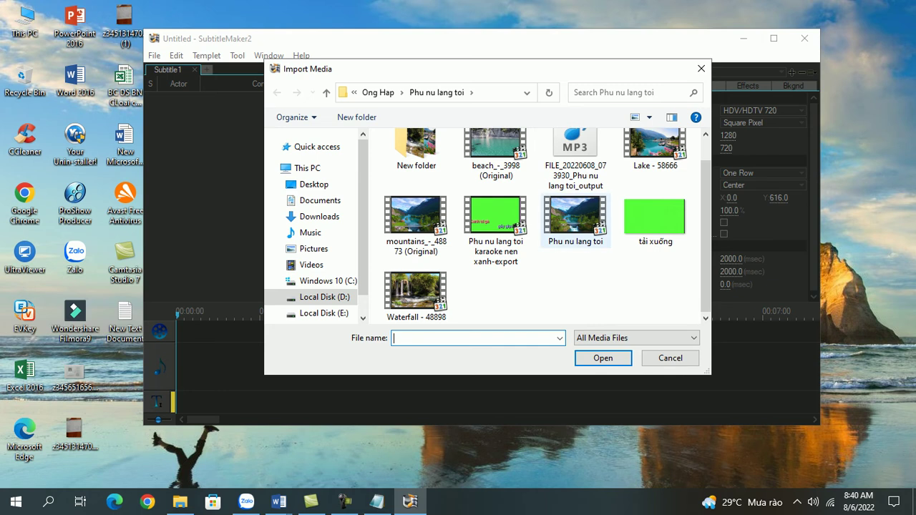
left_click(575, 215)
left_click(603, 358)
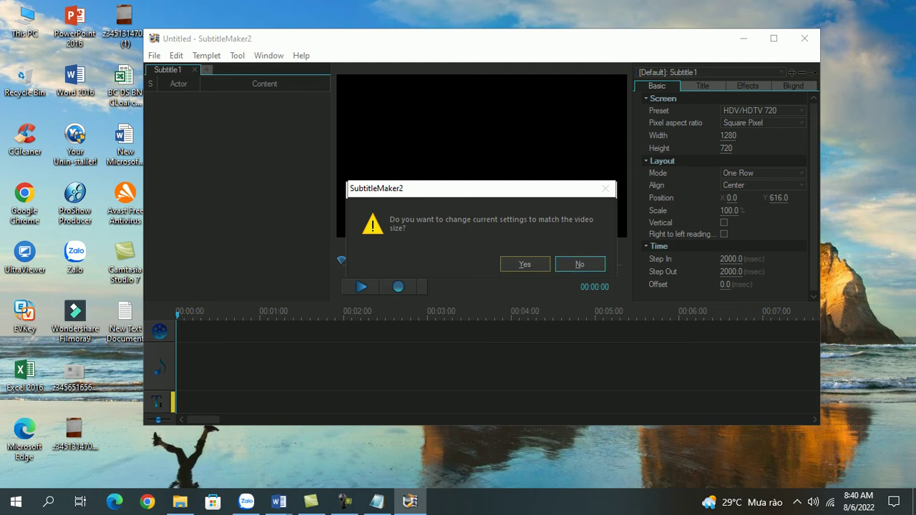
left_click(580, 264)
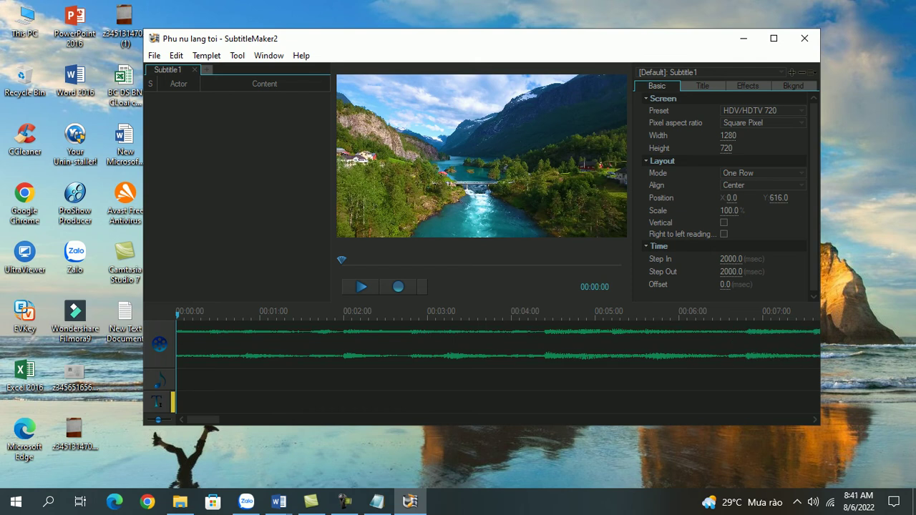
Import the lyrics file phu nu que toi as the subtitle text, keeping the default import options.
left_click(158, 402)
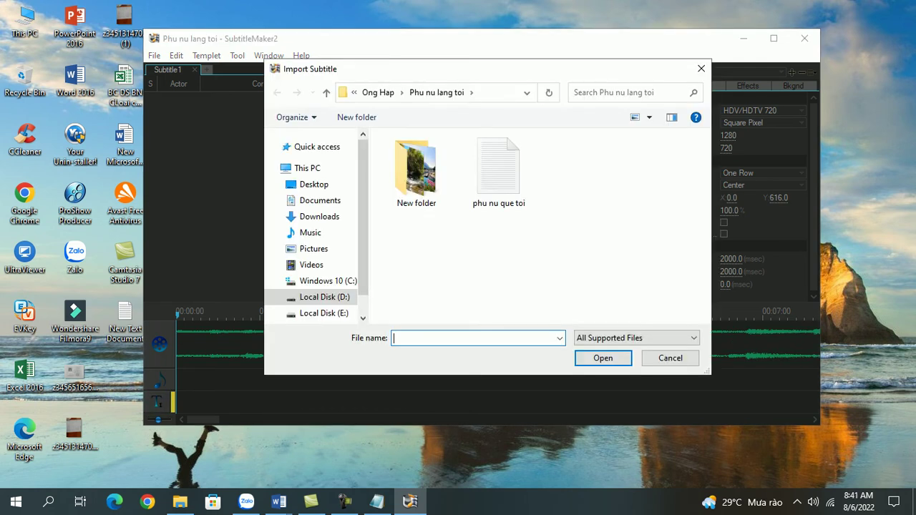
left_click(499, 168)
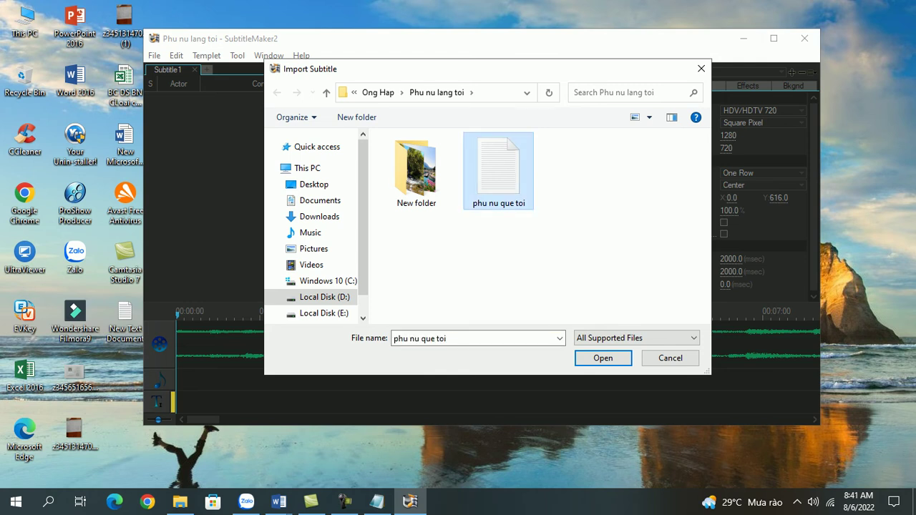
left_click(603, 357)
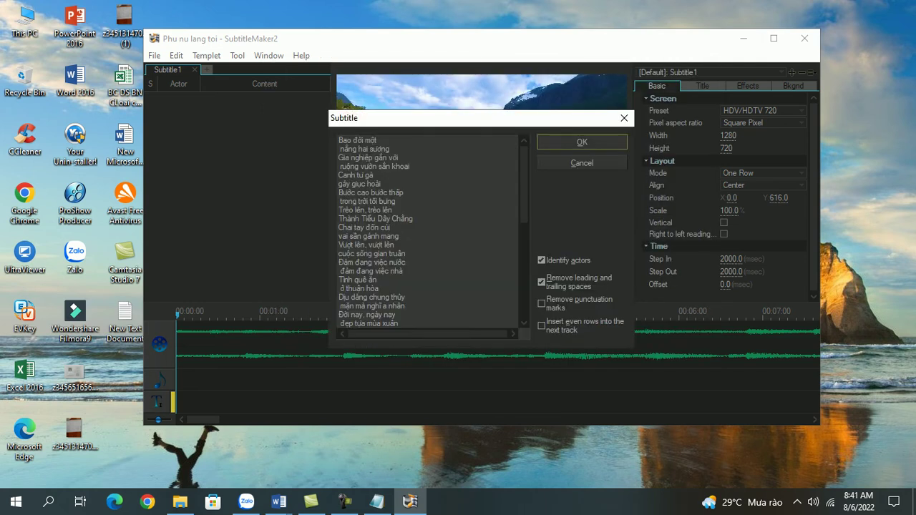
left_click(582, 141)
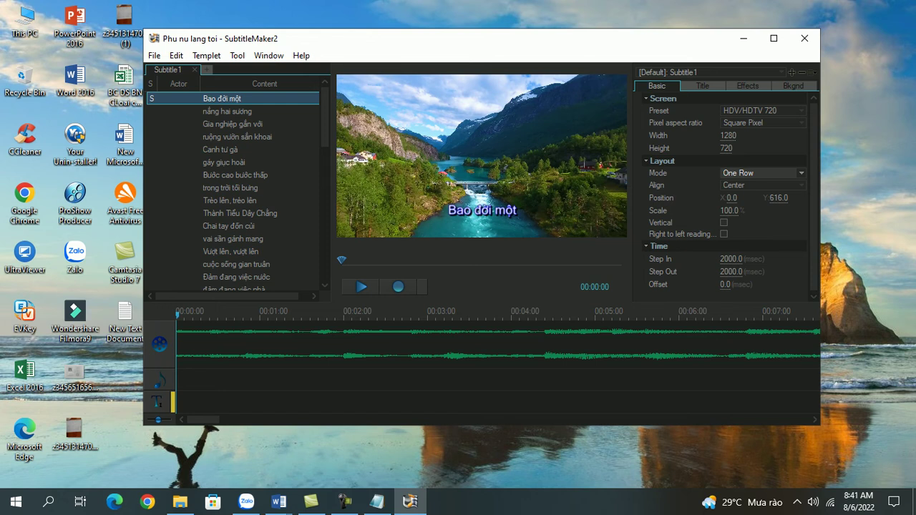
Set the subtitle layout mode to Two Rows and the title font size to 92.
left_click(762, 172)
left_click(743, 194)
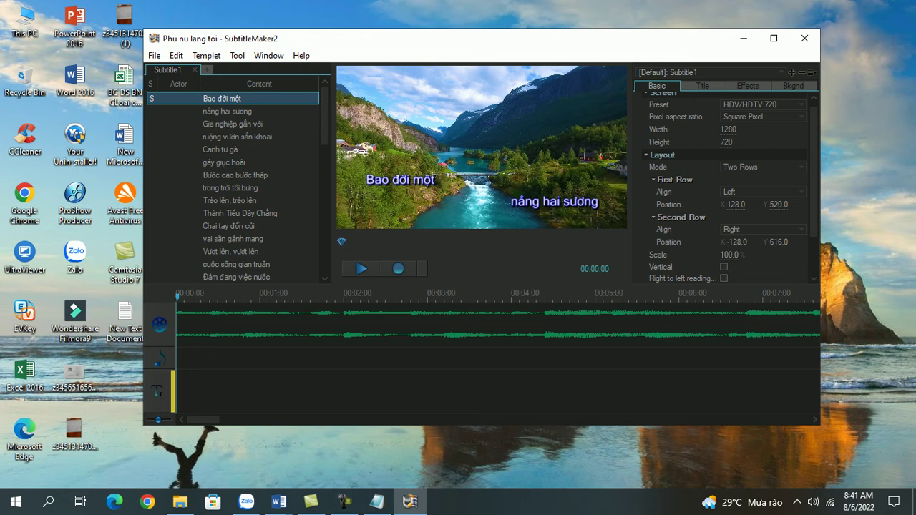
scroll(762, 193, "up", 1)
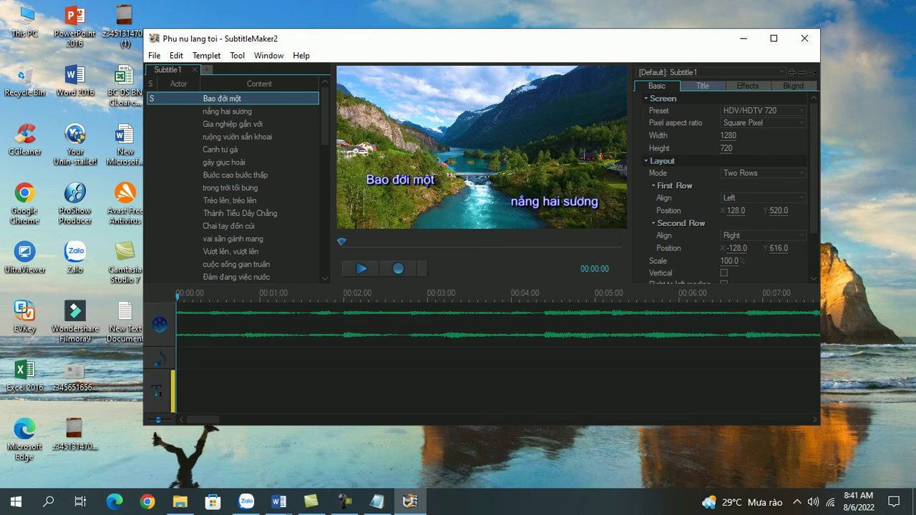
left_click(702, 85)
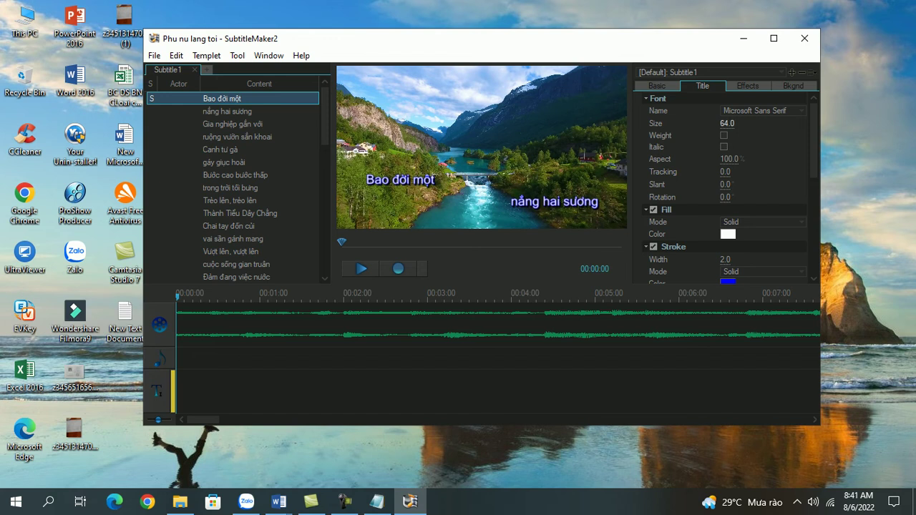
left_click_drag(727, 123, 747, 123)
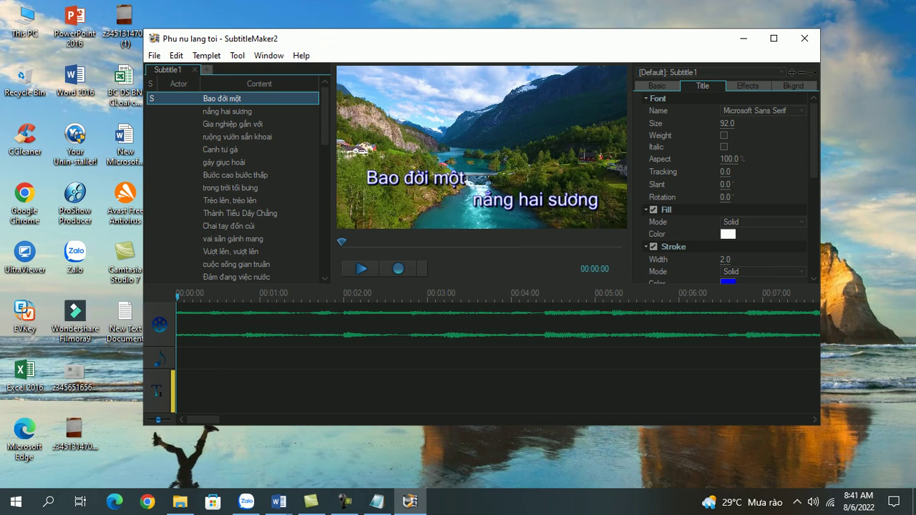
Review the title's fill, stroke and shadow settings, the effects, transition and signal settings, and the foreground and background options.
scroll(722, 186, "down", 3)
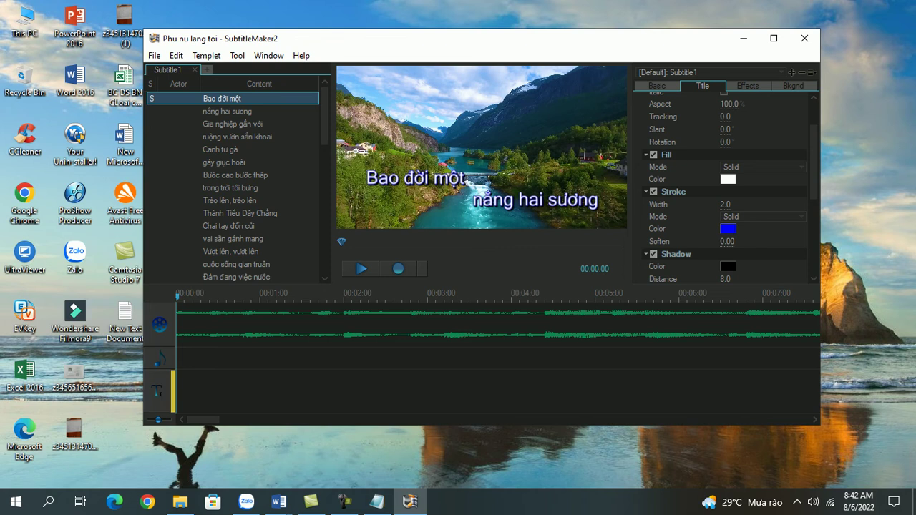
scroll(723, 188, "down", 3)
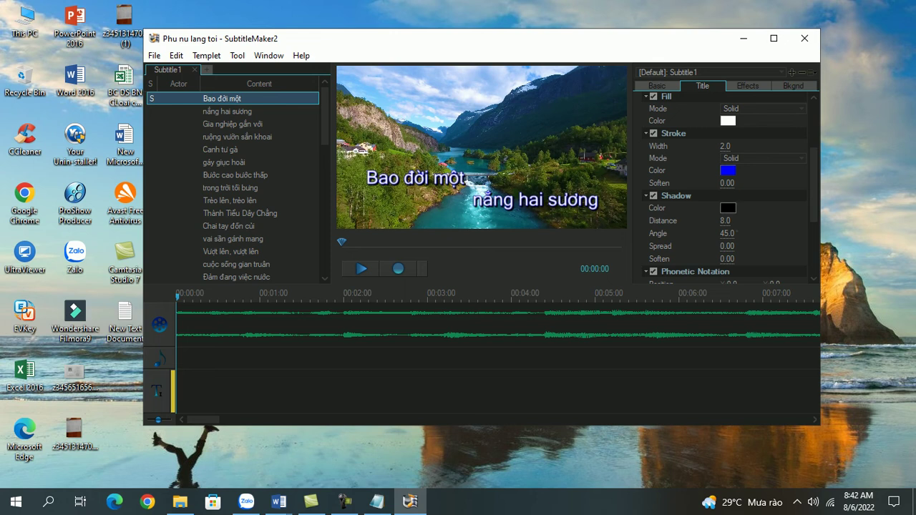
scroll(730, 188, "down", 7)
scroll(723, 188, "up", 9)
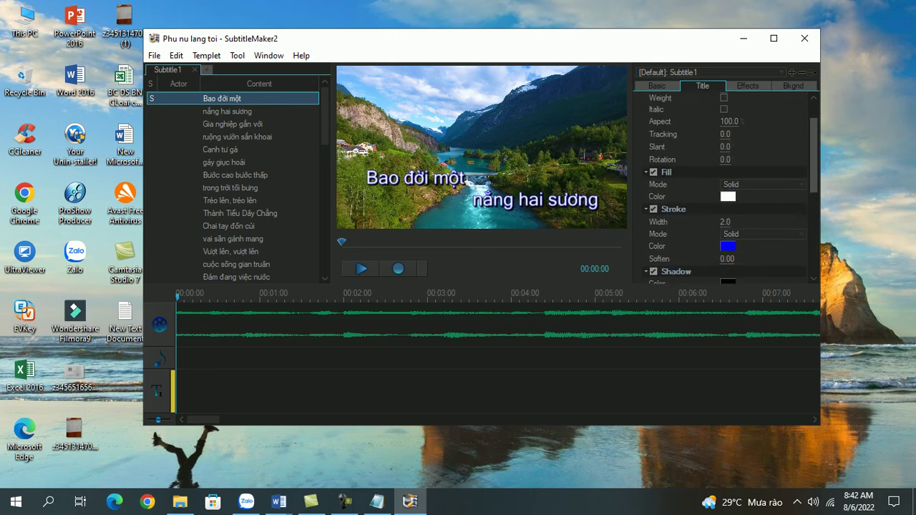
scroll(722, 188, "up", 2)
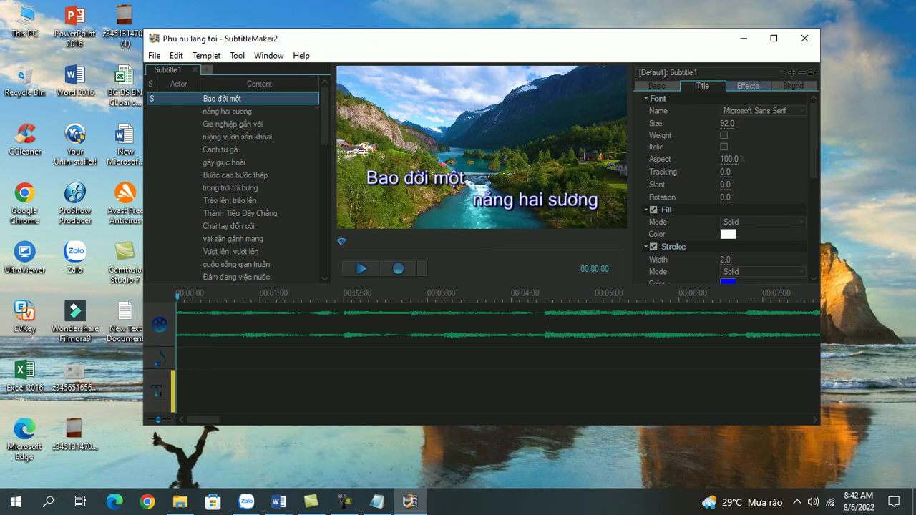
left_click(747, 86)
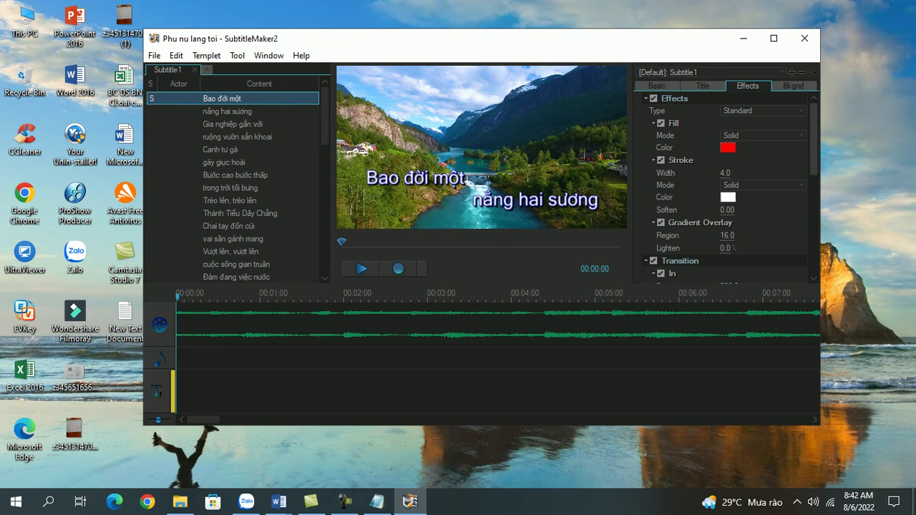
scroll(722, 186, "down", 8)
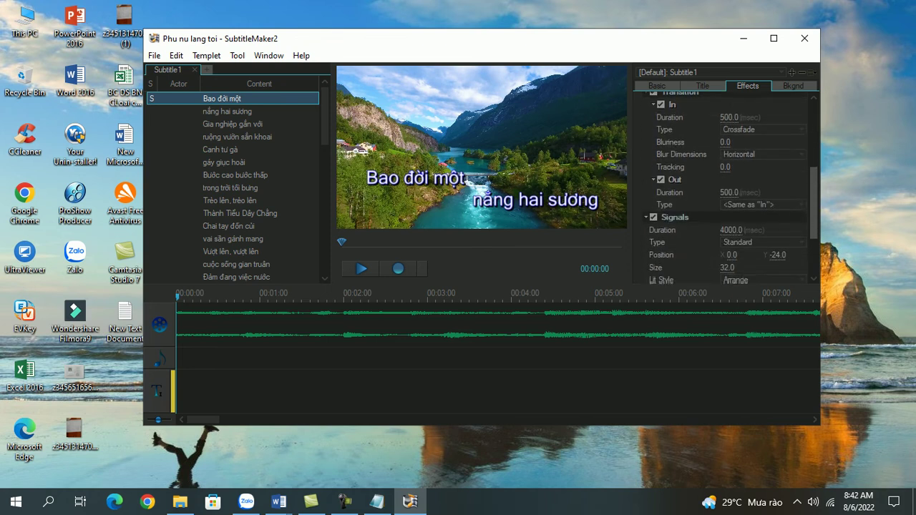
scroll(726, 186, "down", 2)
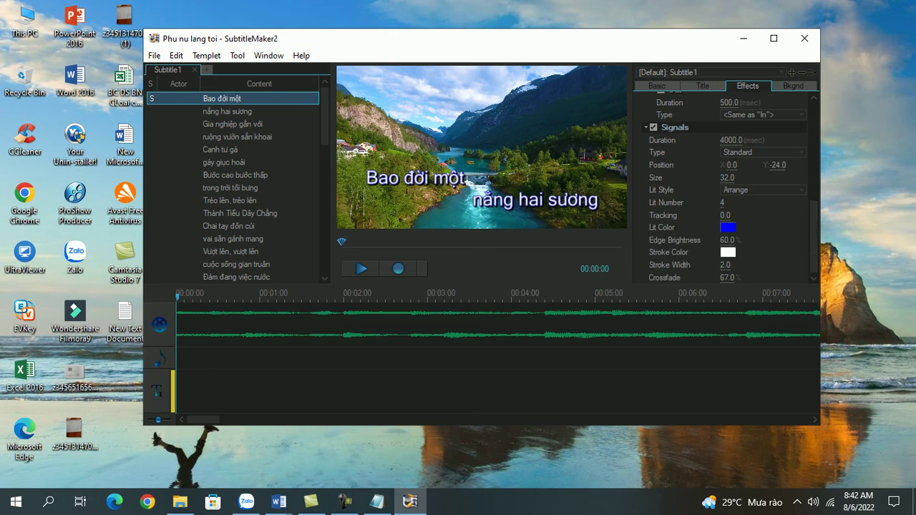
scroll(726, 186, "up", 10)
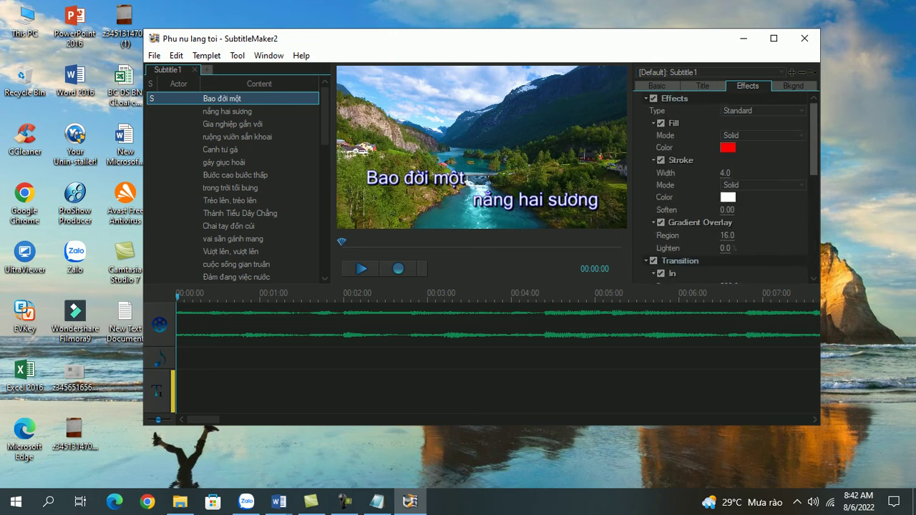
left_click(793, 86)
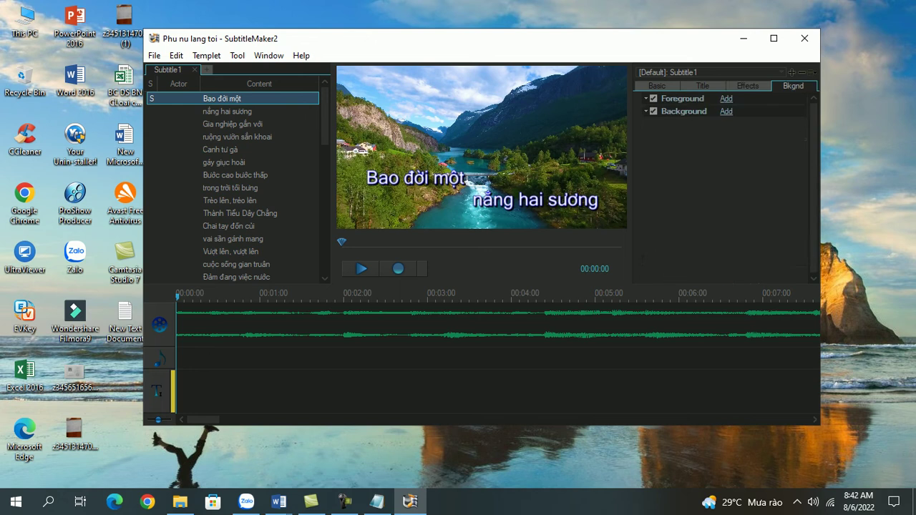
left_click(657, 86)
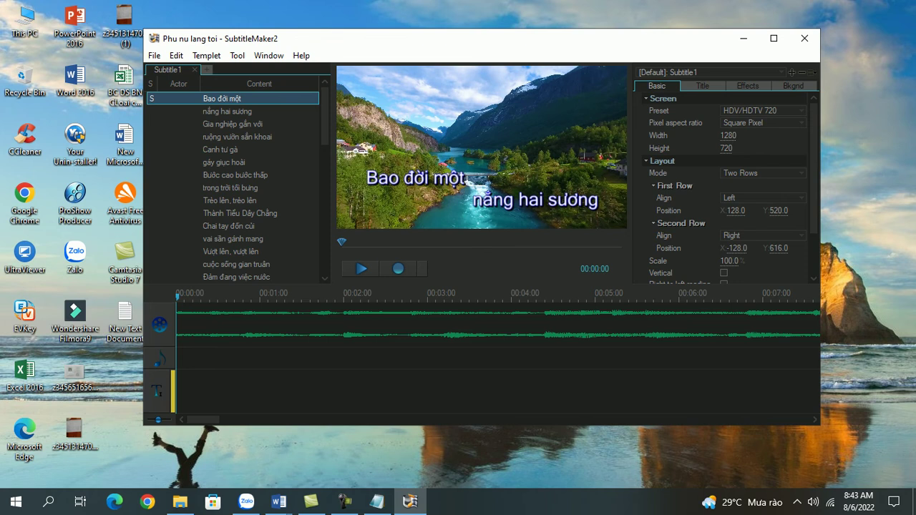
Preview the song around 36 to 39 seconds on the timeline and return the playhead to the start.
left_click_drag(177, 294, 491, 294)
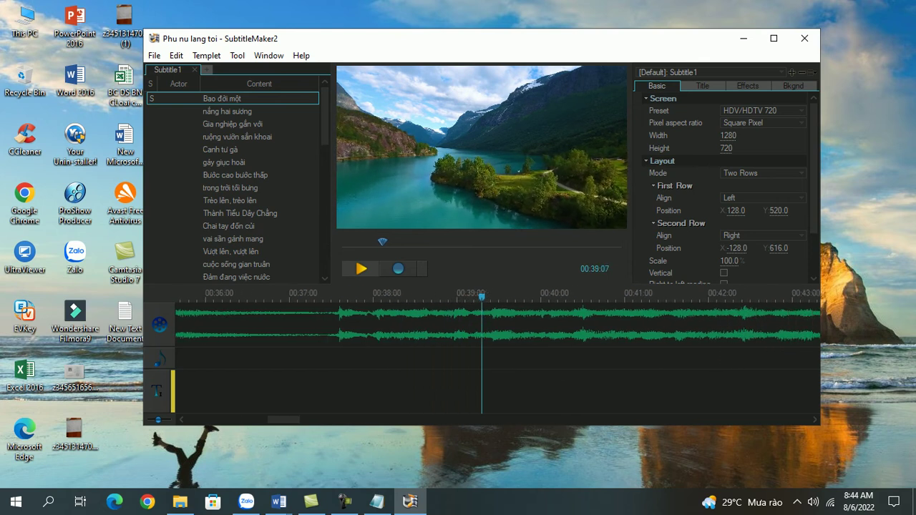
key("Left")
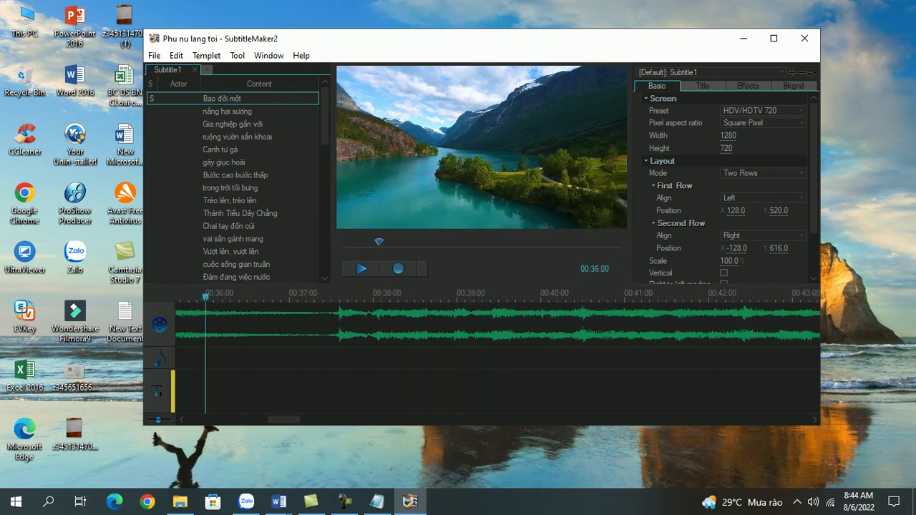
left_click_drag(283, 419, 202, 419)
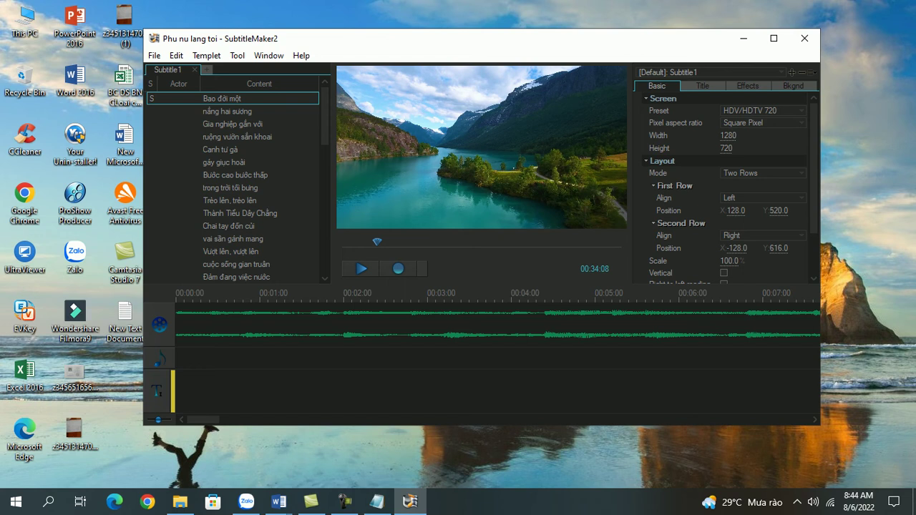
key("Home")
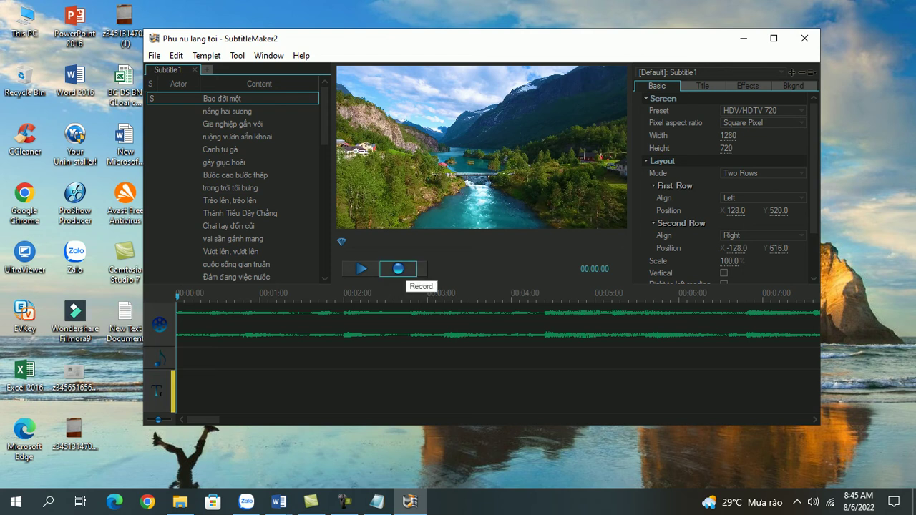
Start a word-by-word timing recording and mark the words of "Bao đời một" and "nắng hai sương" in time with the singing.
left_click(398, 268)
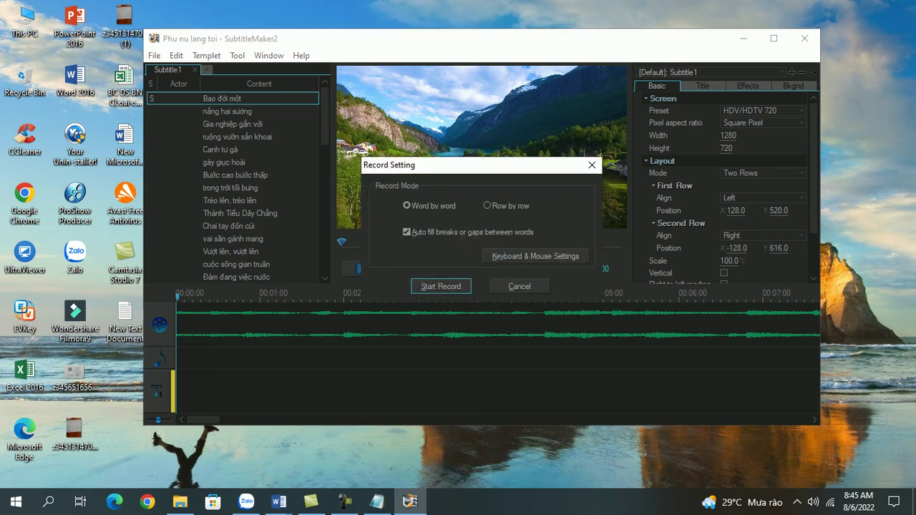
key("Return")
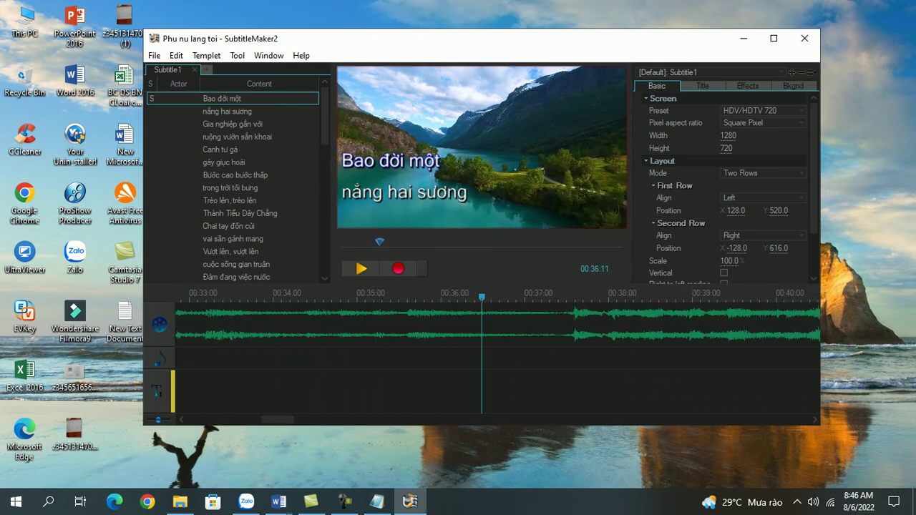
key("space")
key("space")
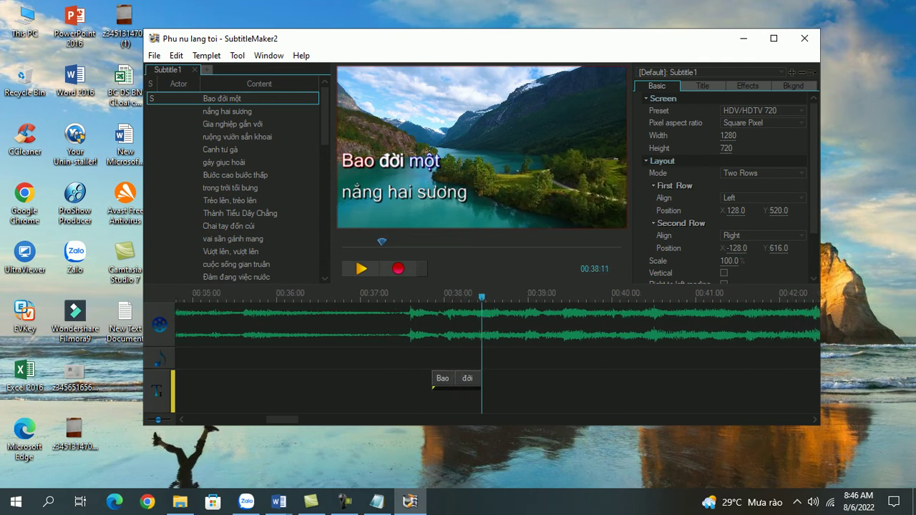
key("space")
key("space")
key("space")
key("space")
key("space")
Time each word of "Gia nghiệp gắn với" and "ruộng vườn sắn khoai" to the vocals in the running recording.
key("space")
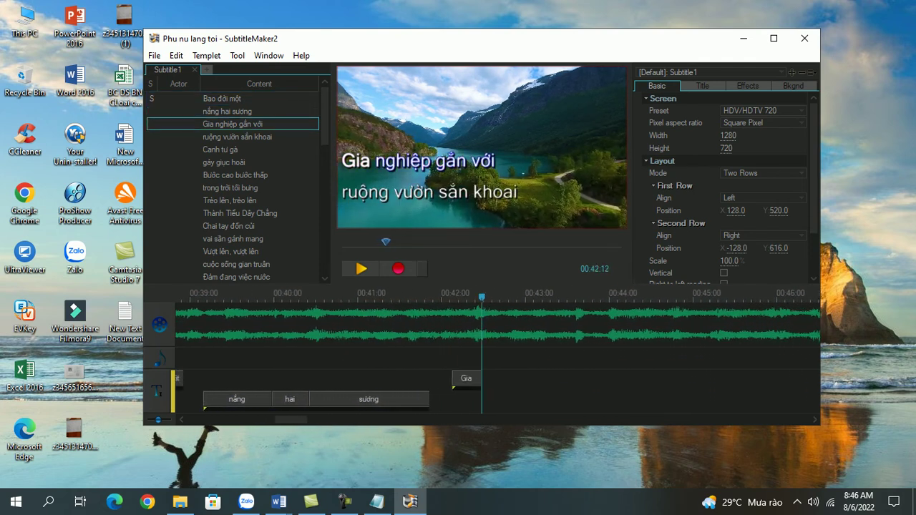
key("space")
key("space")
key("space")
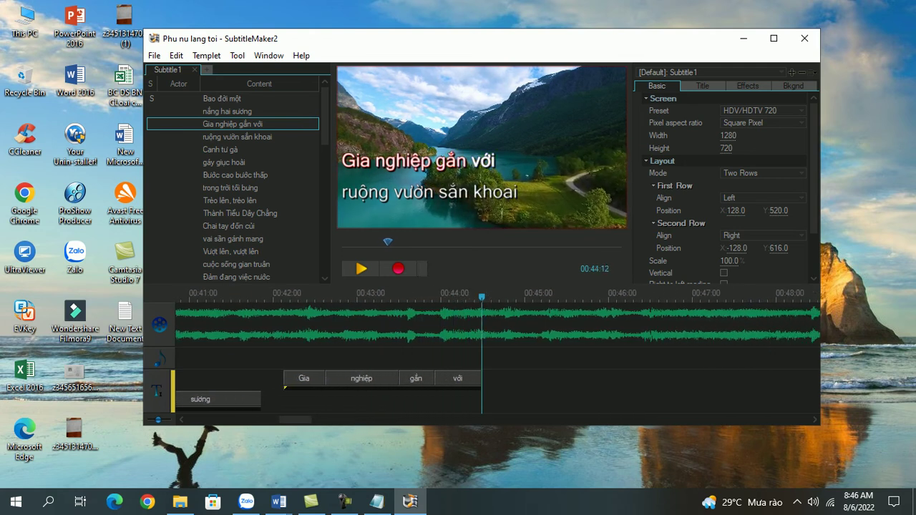
key("space")
key("space")
key("space")
key("space")
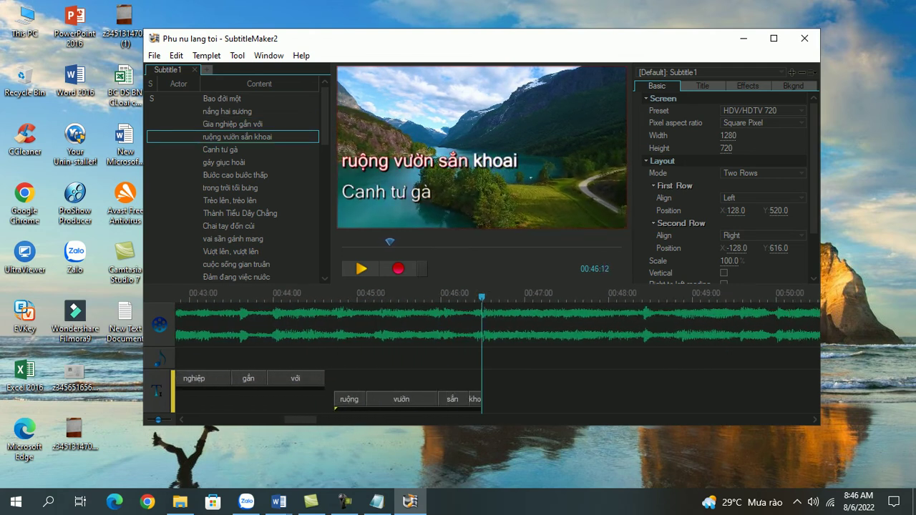
Time each word of "Canh tư gà" and "gáy giục hoài" to the vocals.
key("space")
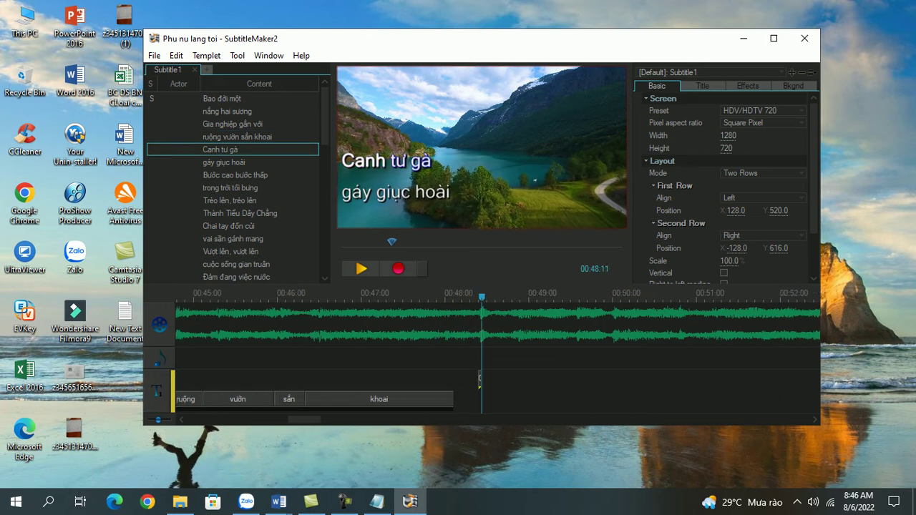
key("space")
key("space")
key("space")
key("space")
key("space")
key("space")
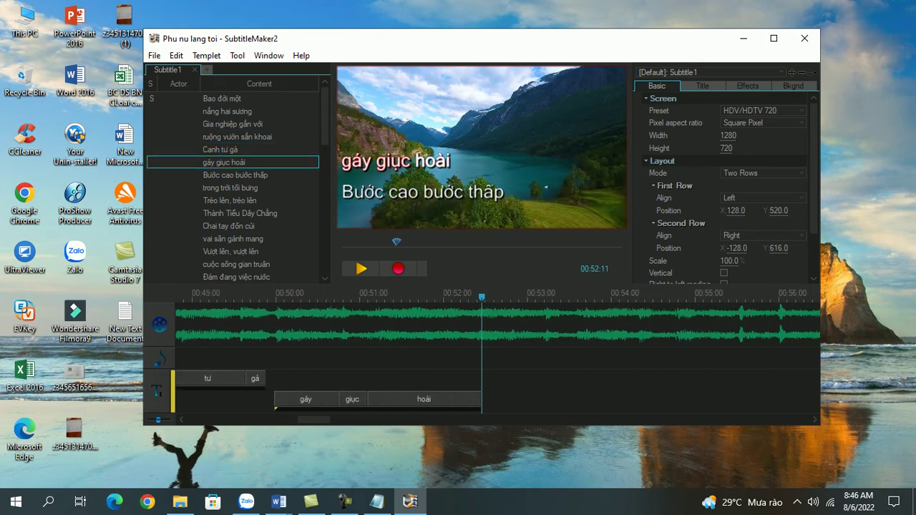
Time the words of the lines from "Bước cao bước thấp" through "Trèo lên, trèo lên" to the vocals.
key("space")
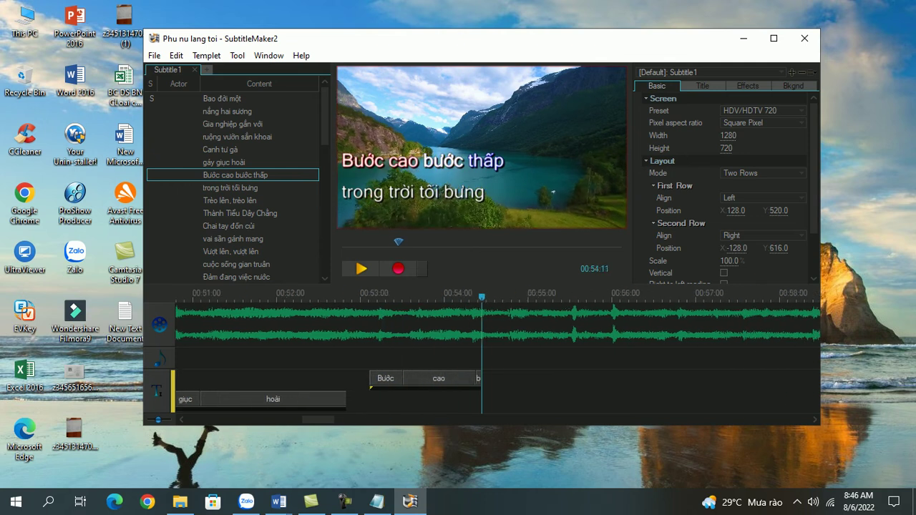
key("space")
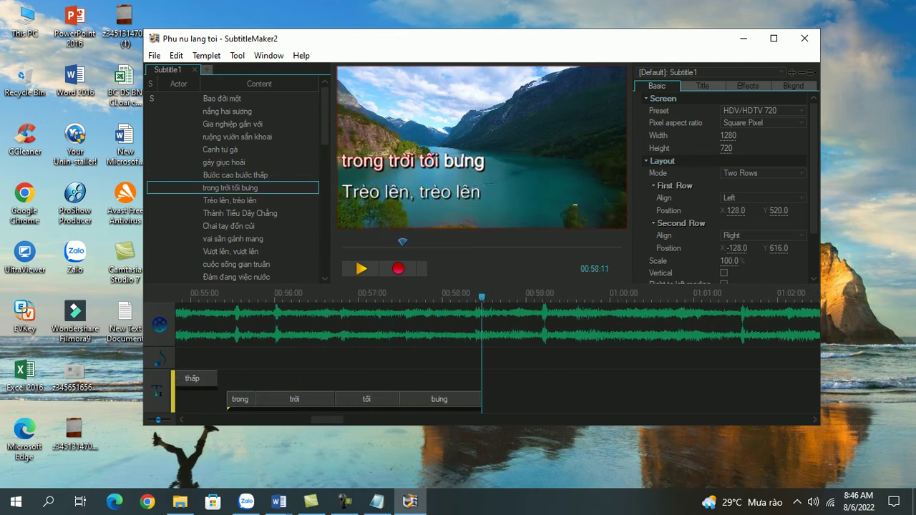
key("space")
key("space")
key("space")
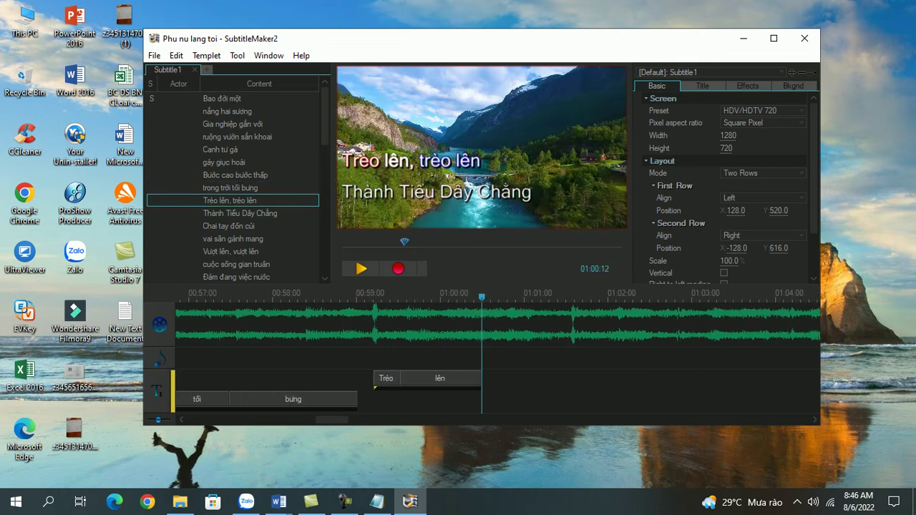
key("space")
key("space")
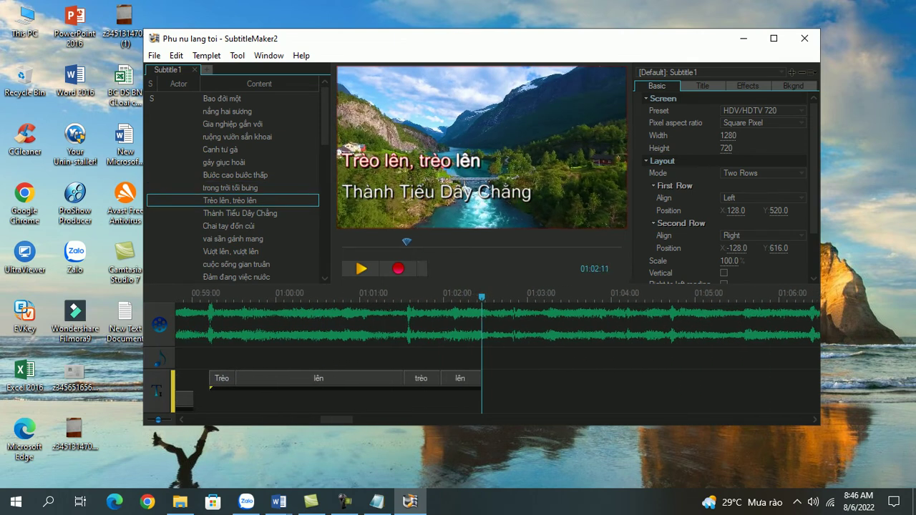
Time the words of the lines from "Thành Tiểu Dây Chẳng" through "cuộc sống gian truân" to the vocals.
key("space")
key("space")
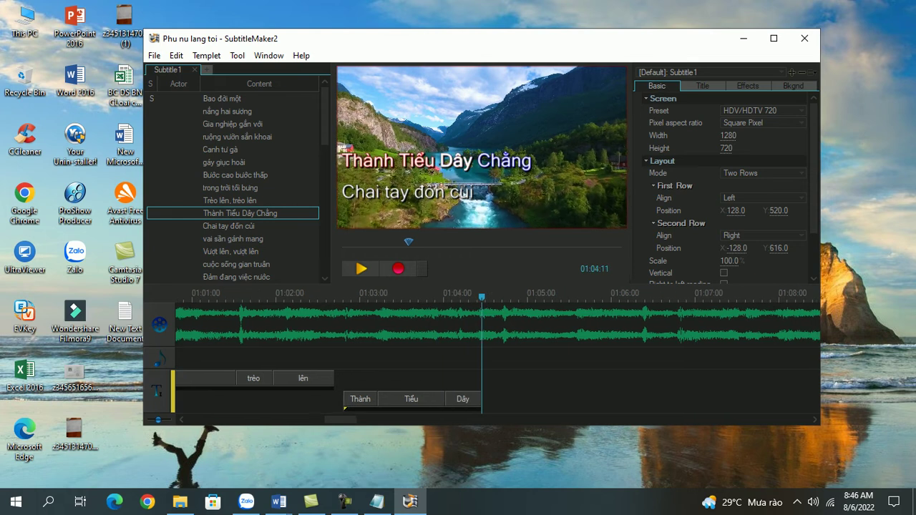
key("Return")
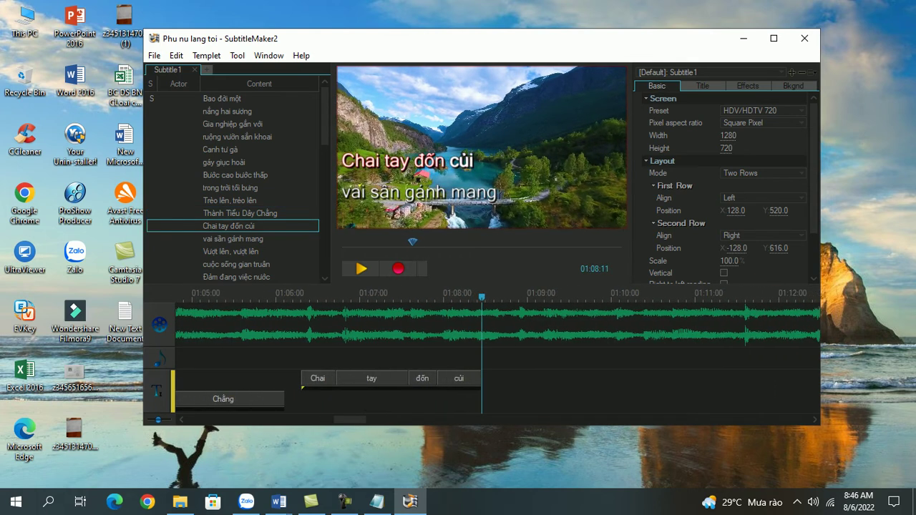
key("Return")
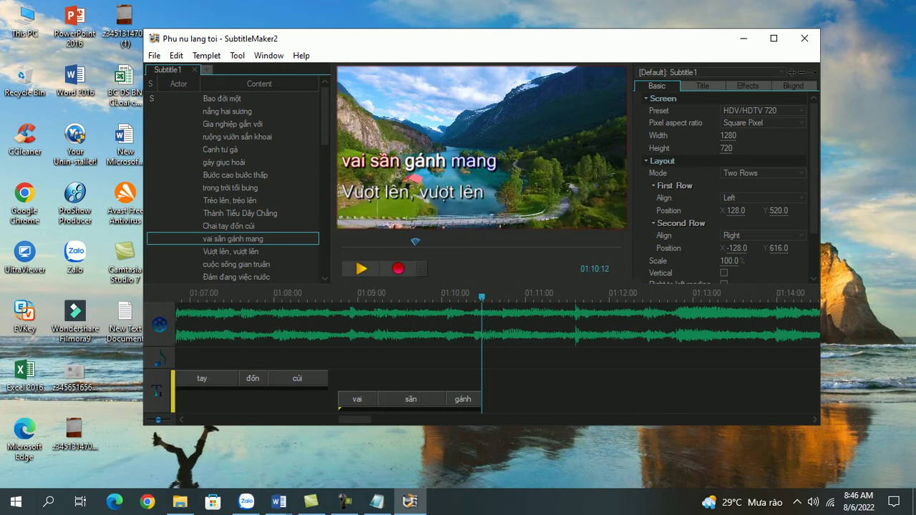
key("Return")
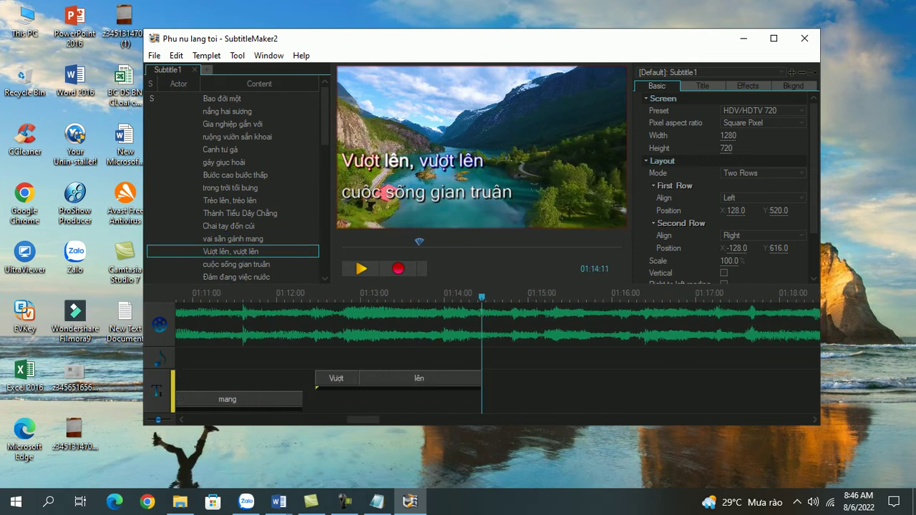
key("Return")
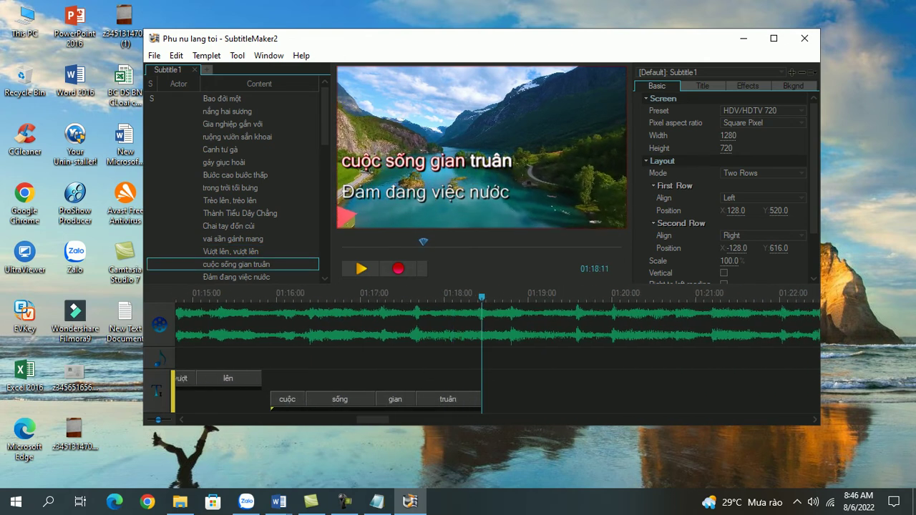
Time the words of the lines from "Đảm đang việc nước" through "ở thuận hòa" to the vocals.
key("Return")
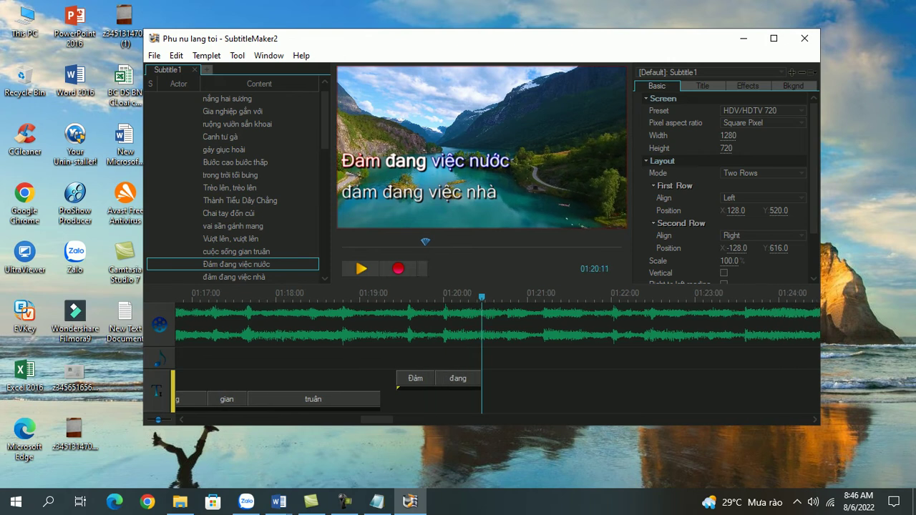
key("Return")
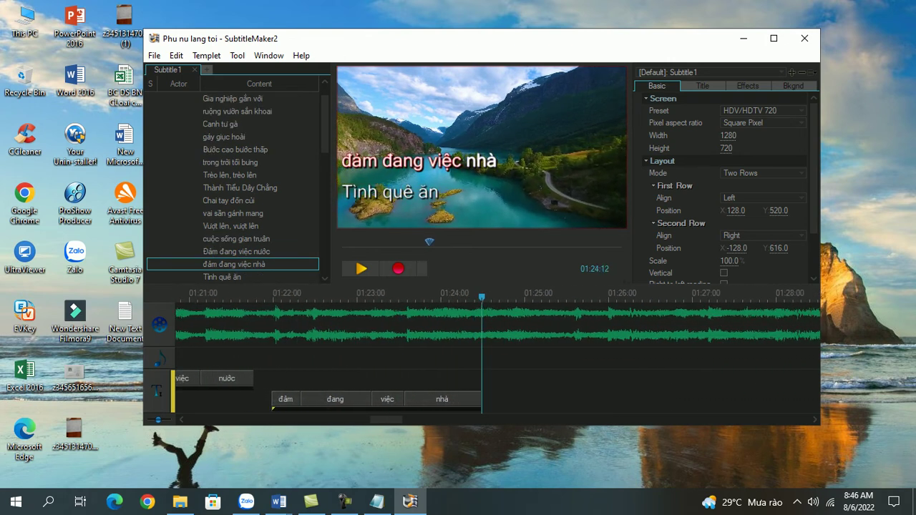
key("Return")
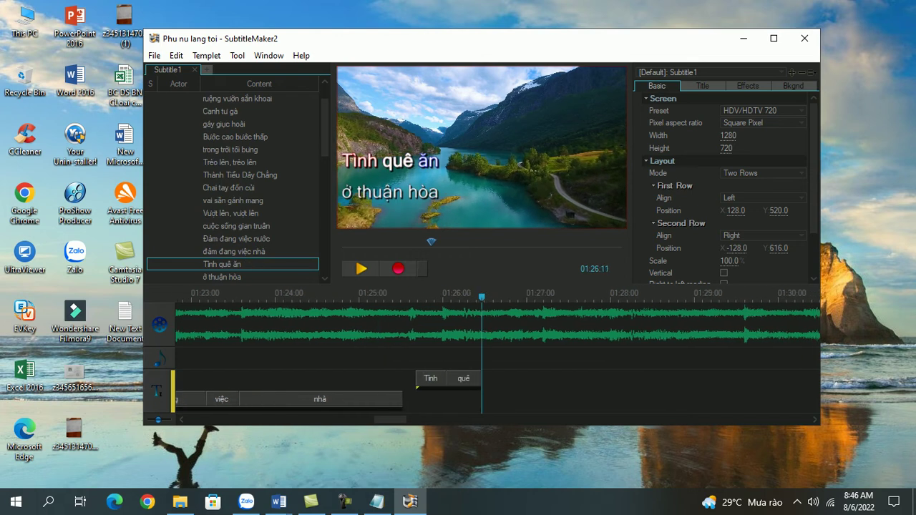
key("Return")
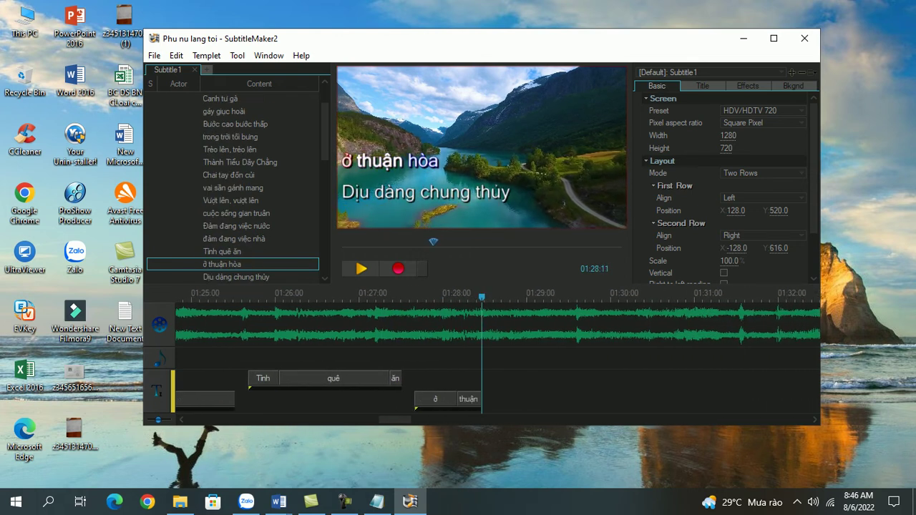
key("Return")
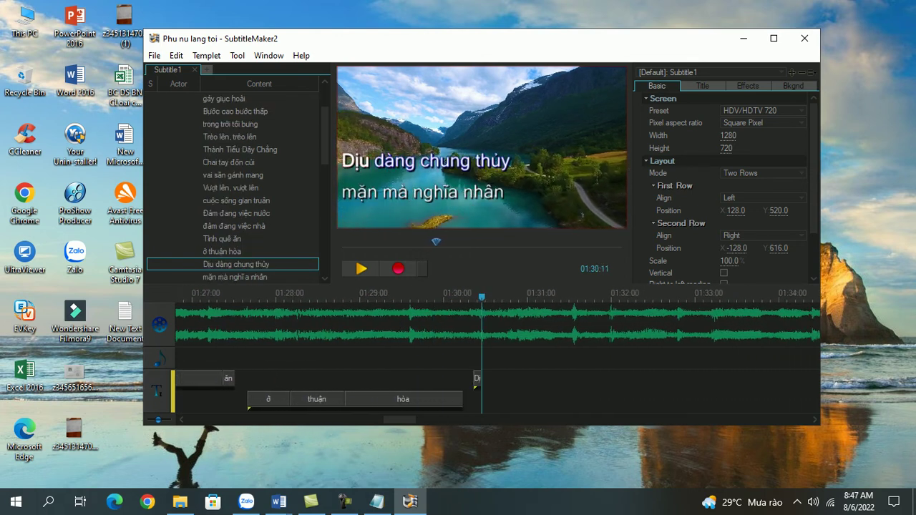
Time the words of the lines from "Dịu dàng chung thủy" through "đẹp tựa mùa xuân" to the vocals.
key("Return")
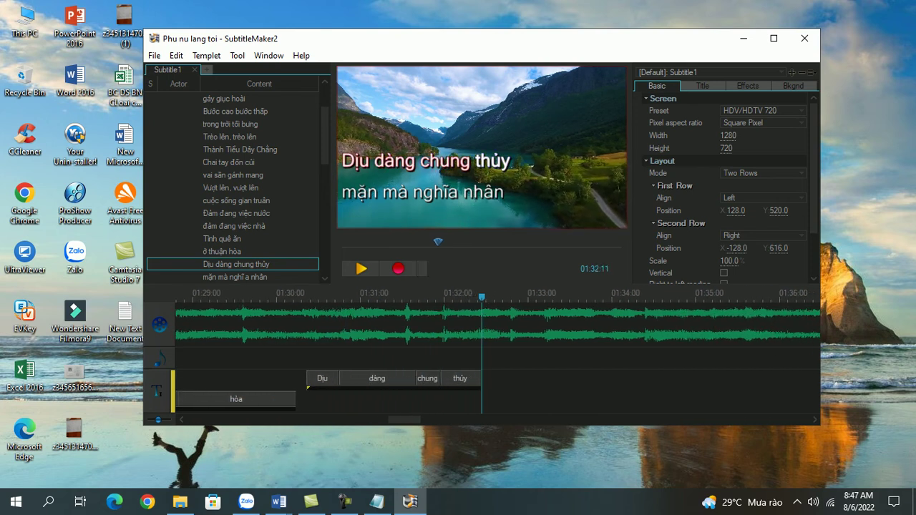
key("Return")
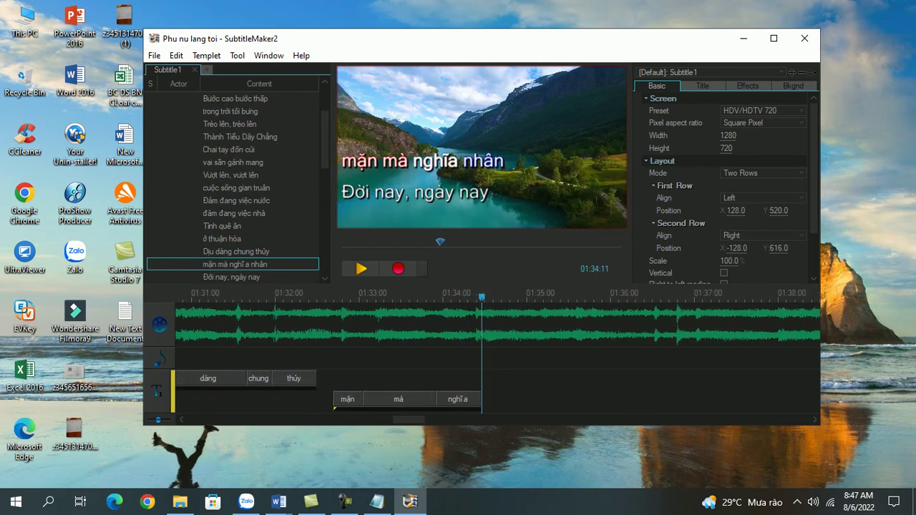
key("Return")
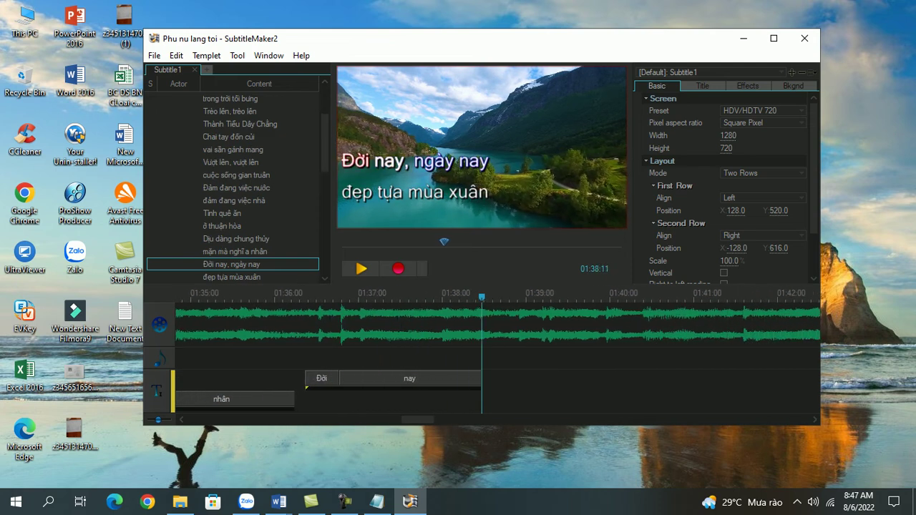
key("Return")
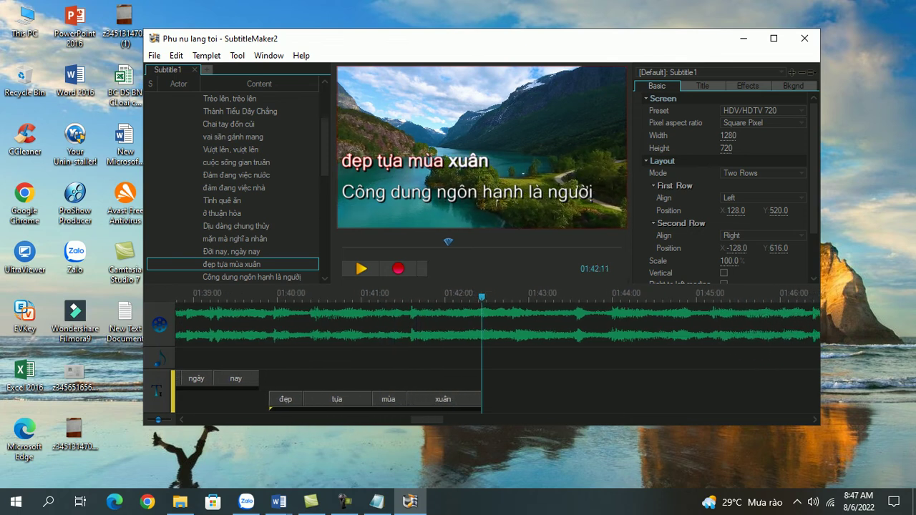
Time each word of "Công dung ngôn hạnh là người" to the vocals.
key("Return")
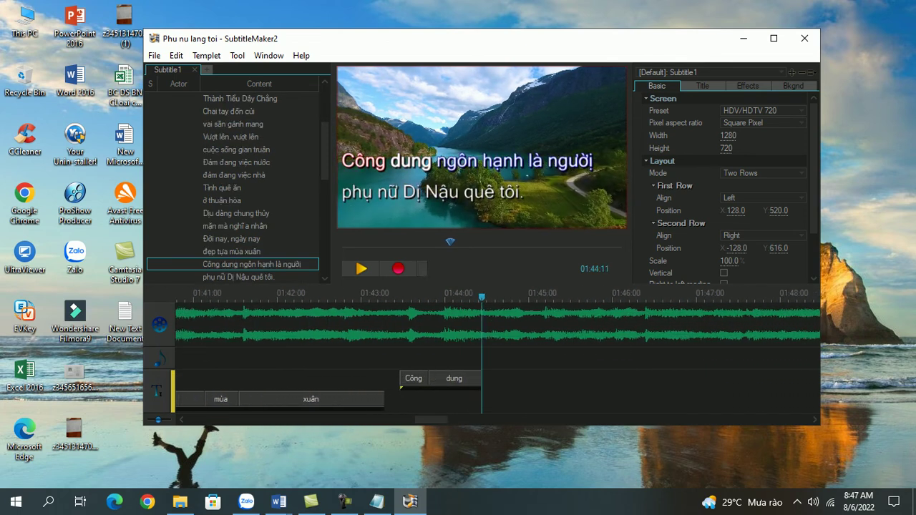
key("space")
key("space")
key("space")
key("space")
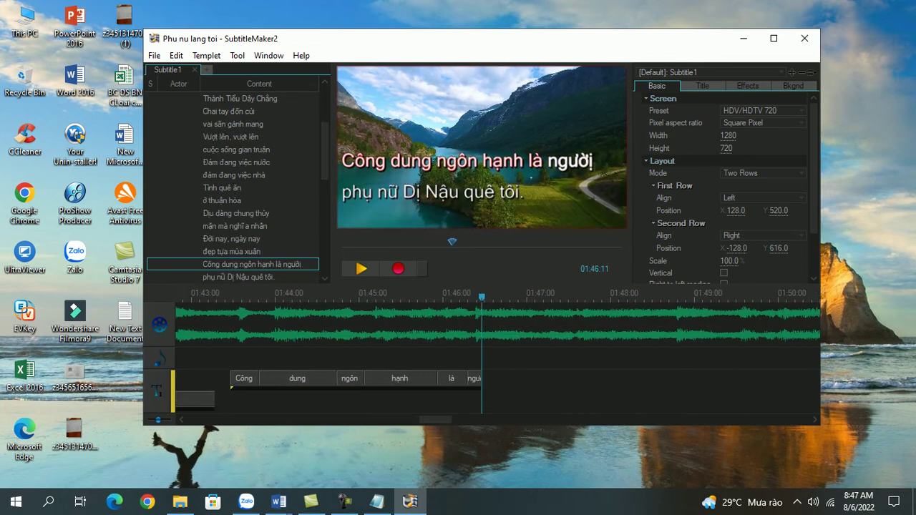
Time each word of "phụ nữ Dị Nậu quê tôi." to the vocals, ending the recording after the verse.
key("Return")
key("space")
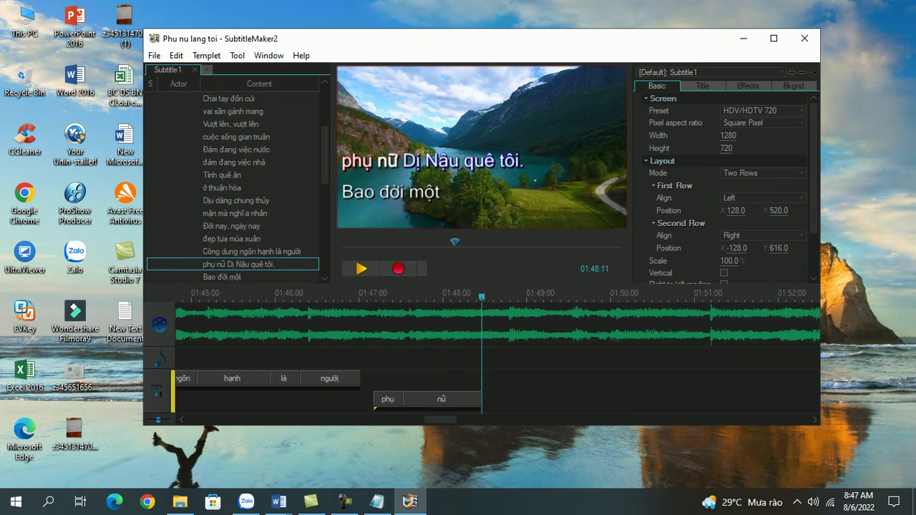
key("space")
key("space")
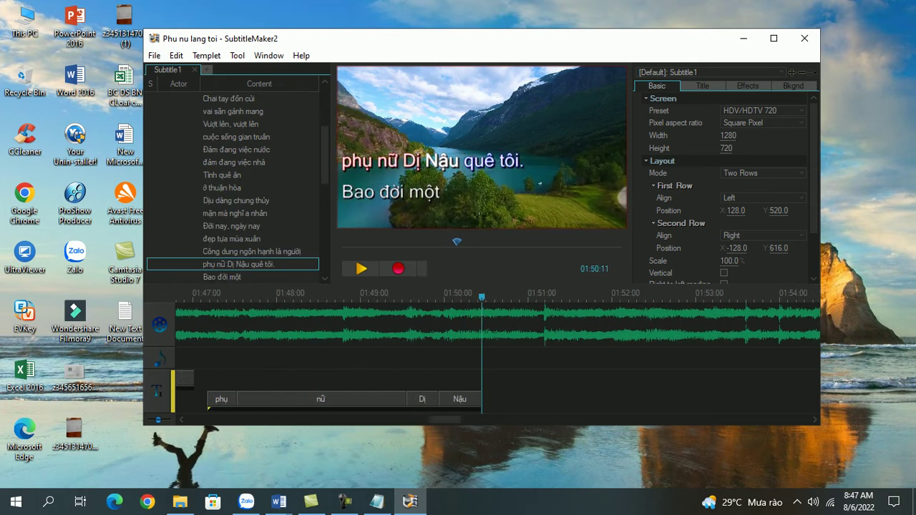
key("space")
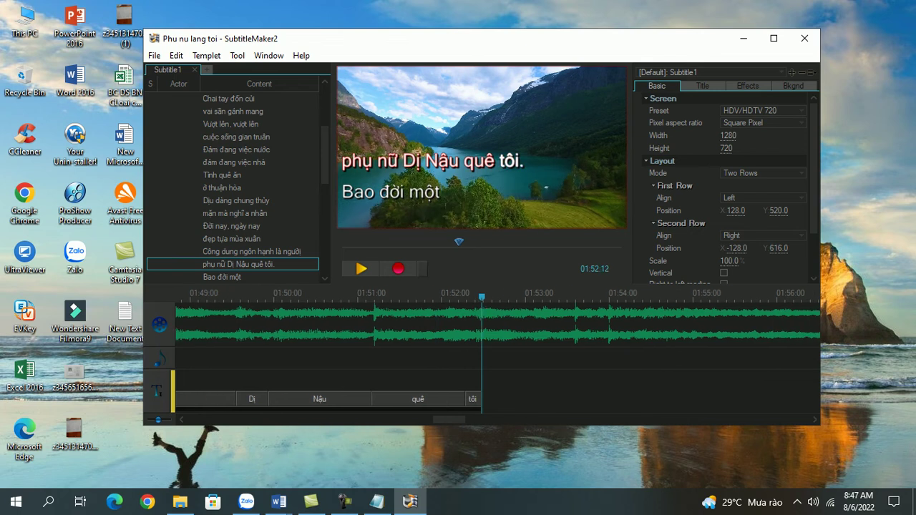
key("space")
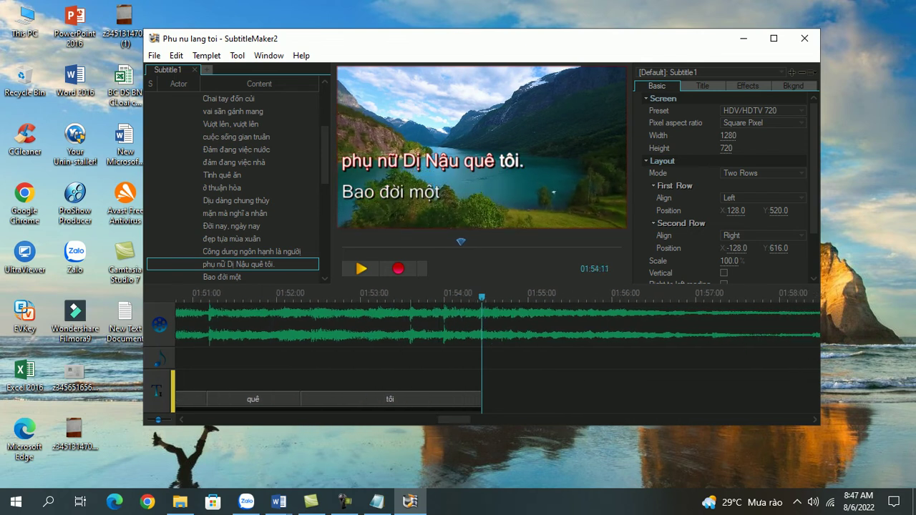
key("space")
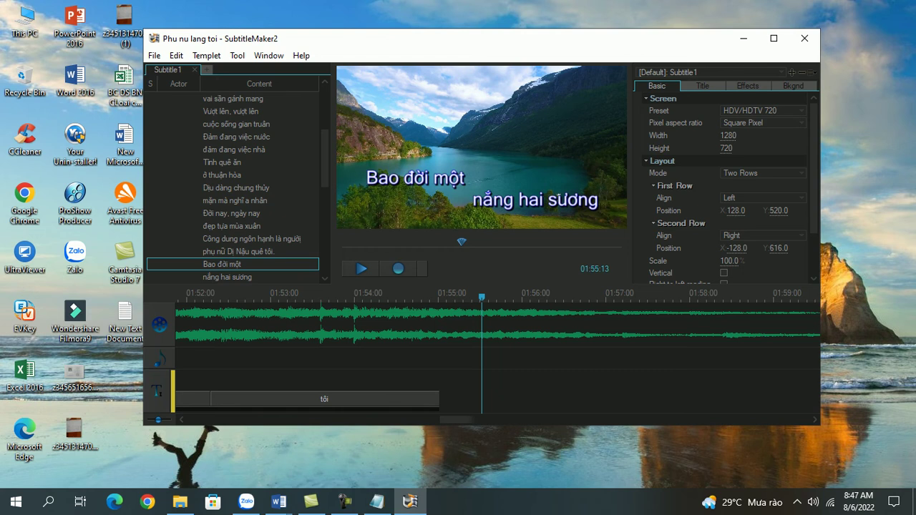
Play back the opening line "Bao đời một" and extend the word "Bao" to start slightly earlier on the subtitle track.
left_click(236, 251)
left_click_drag(455, 419, 286, 420)
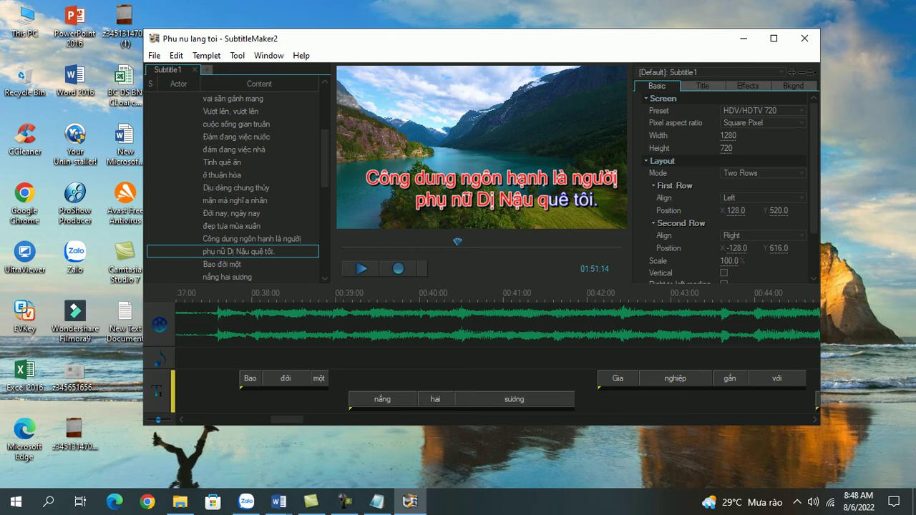
left_click(242, 294)
left_click_drag(242, 295, 225, 295)
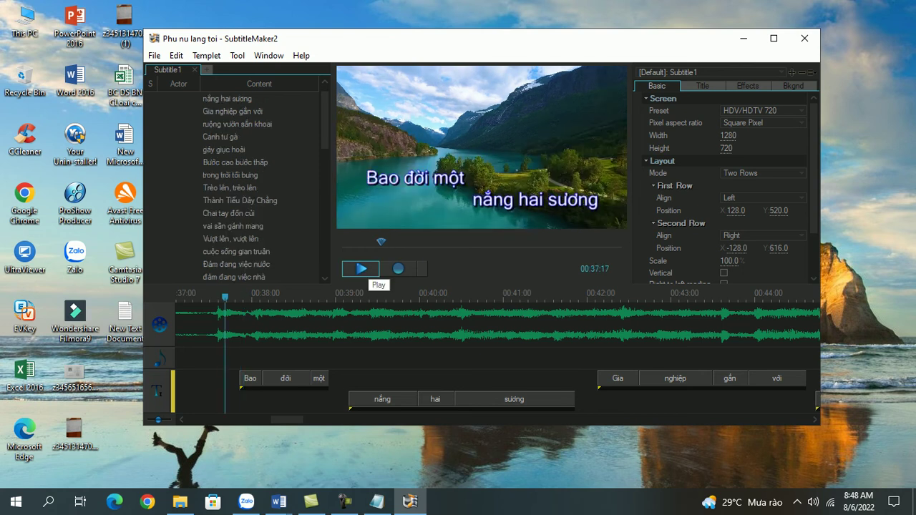
left_click(361, 268)
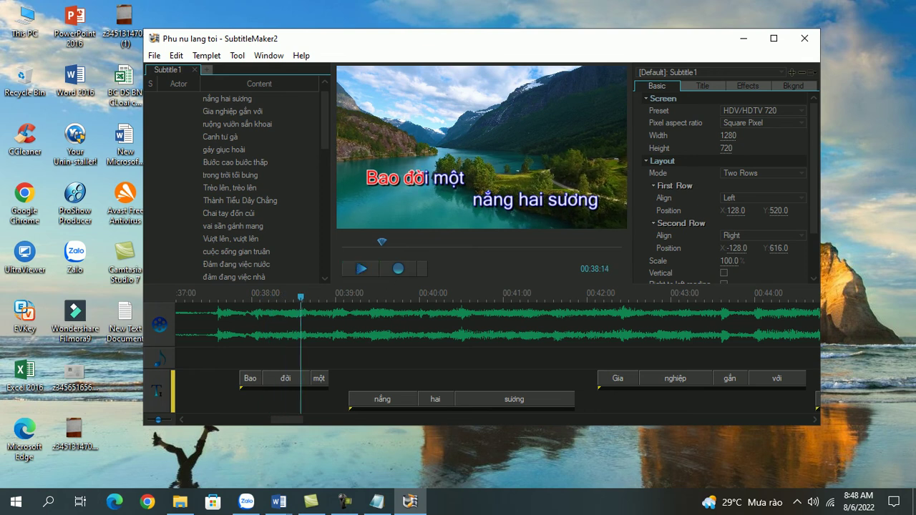
left_click_drag(301, 296, 204, 295)
left_click(361, 269)
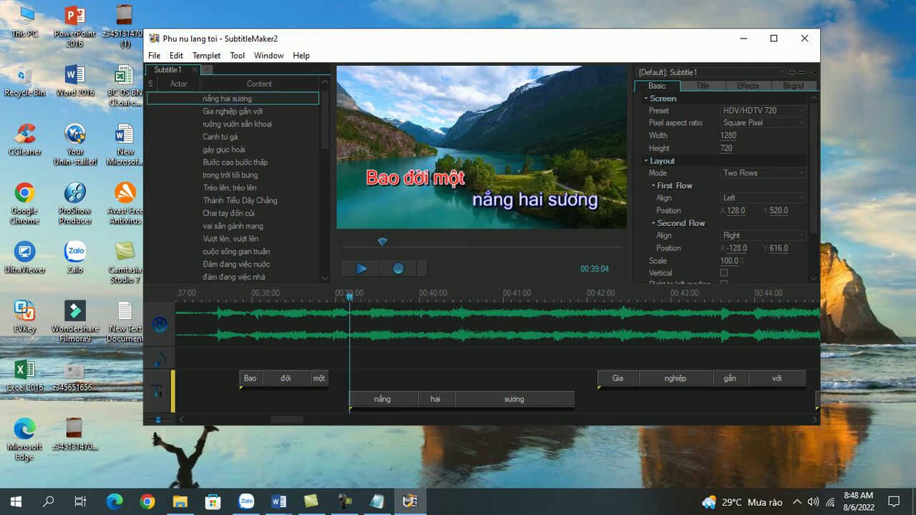
left_click_drag(239, 380, 220, 379)
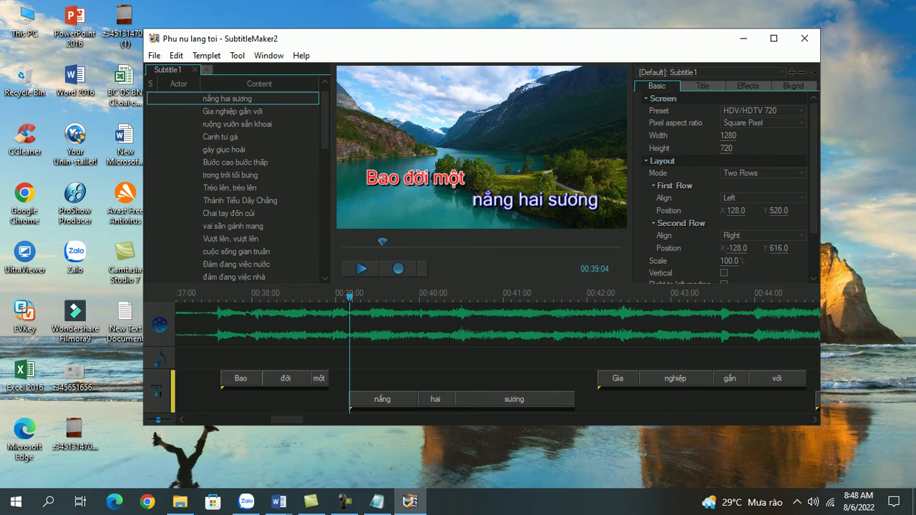
Check the word timing from "Bao đời một" through "phụ nữ Dị Nậu quê tôi.", then return the playhead to just before the opening line.
left_click(208, 293)
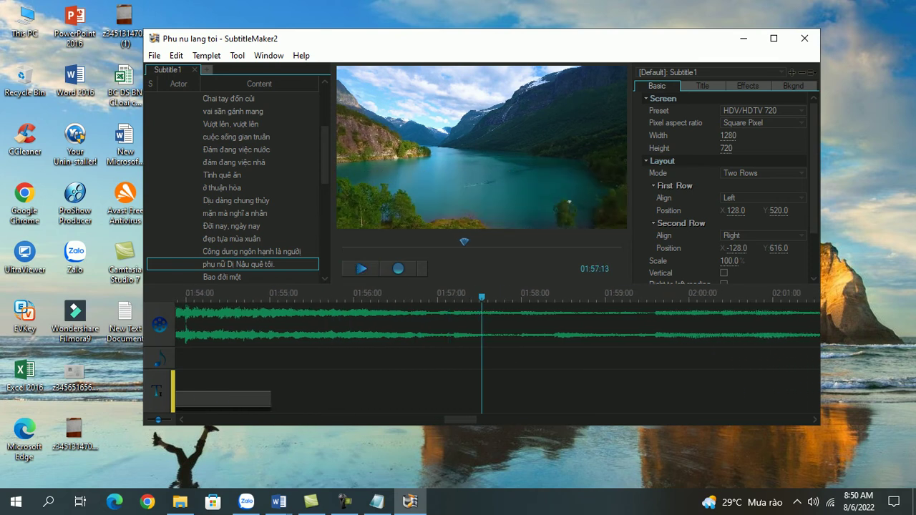
key("Left")
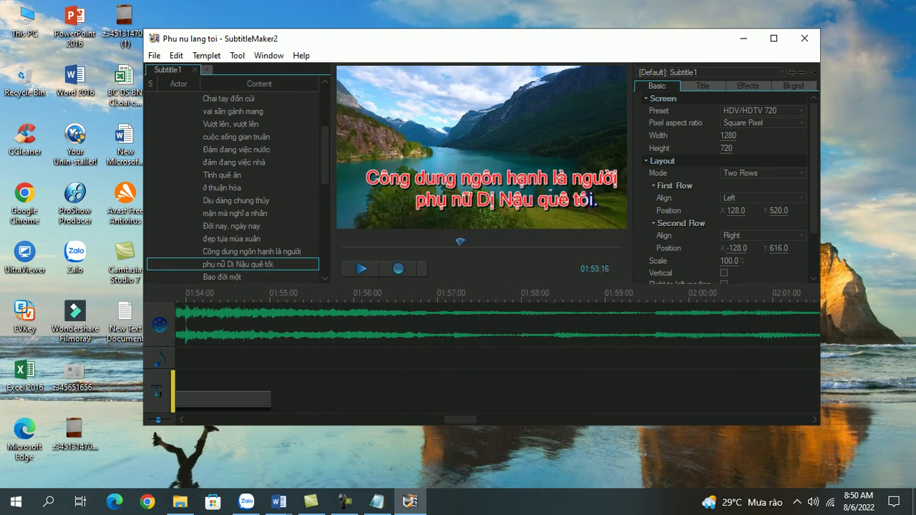
scroll(497, 357, "left", 10)
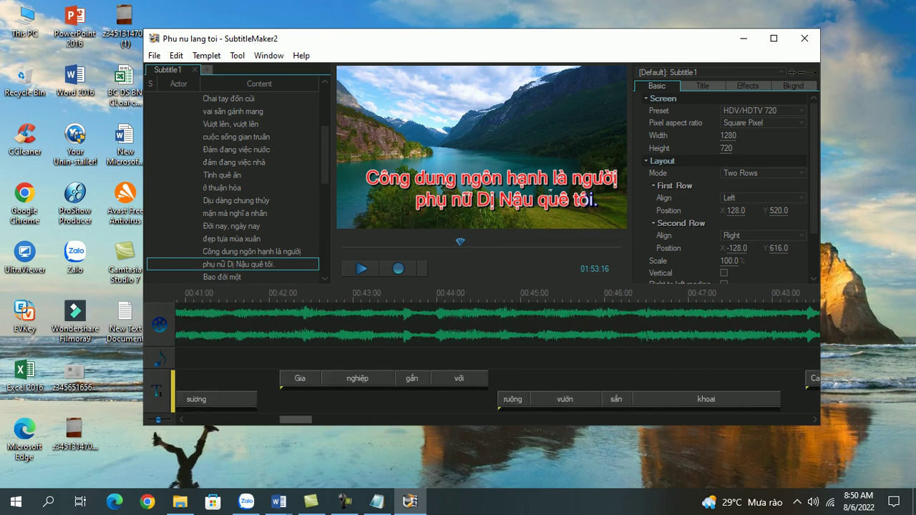
scroll(497, 357, "left", 2)
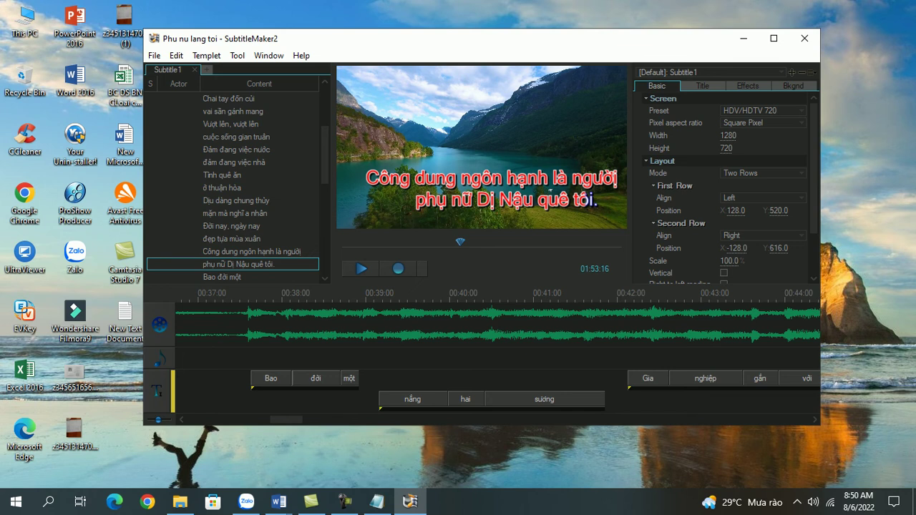
left_click(254, 293)
left_click(249, 293)
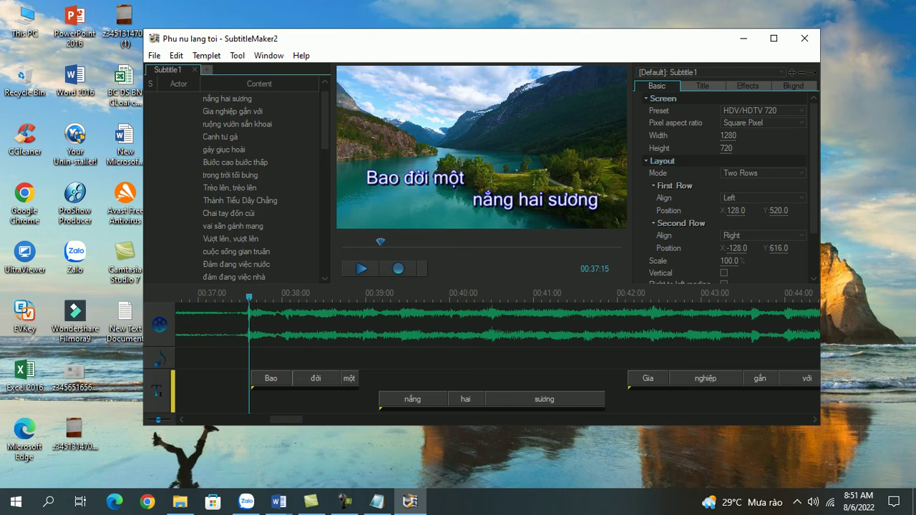
Delete the landscape background video from the video track and preview the opening line "Bao đời một" without a background.
left_click(510, 399)
left_click(450, 315)
right_click(443, 323)
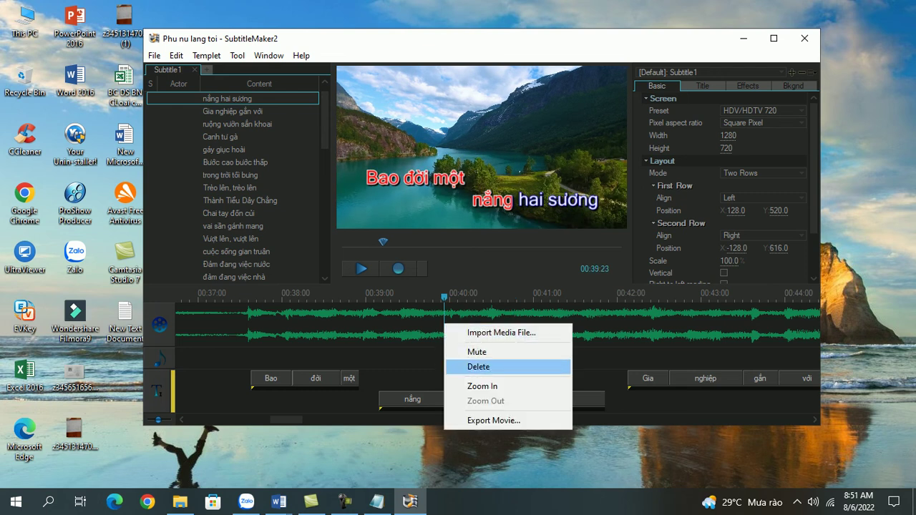
left_click(478, 367)
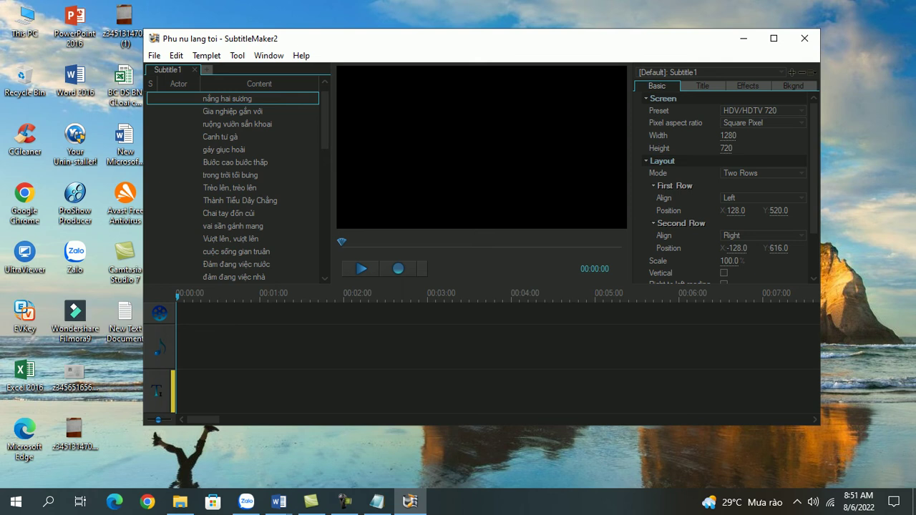
left_click_drag(203, 419, 291, 419)
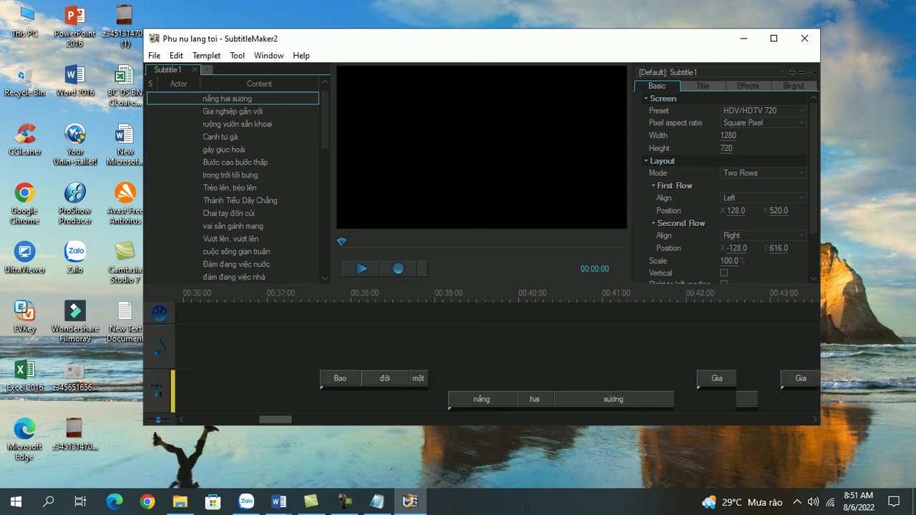
scroll(497, 350, "left", 5)
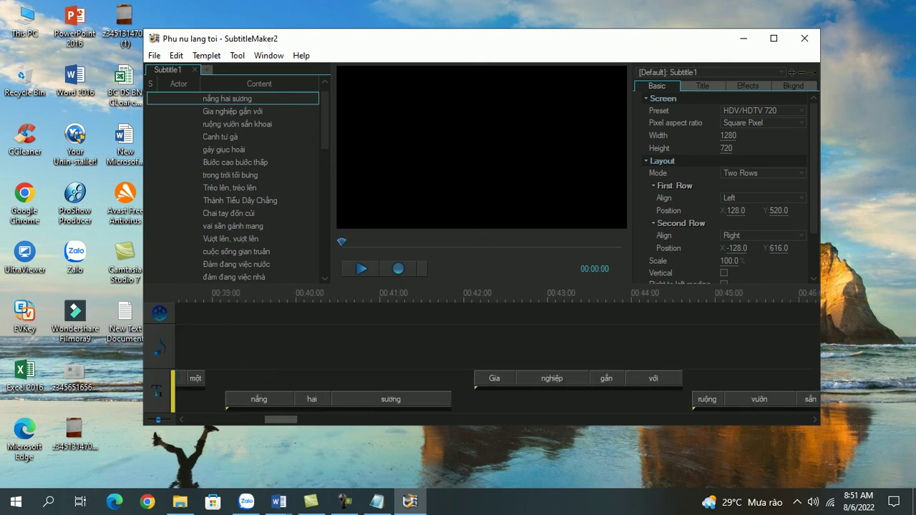
scroll(498, 351, "right", 3)
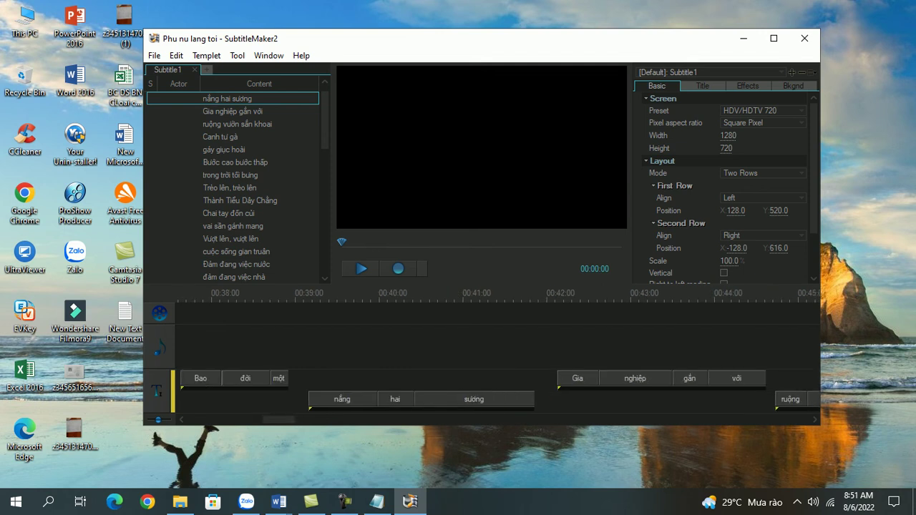
left_click(178, 314)
key("space")
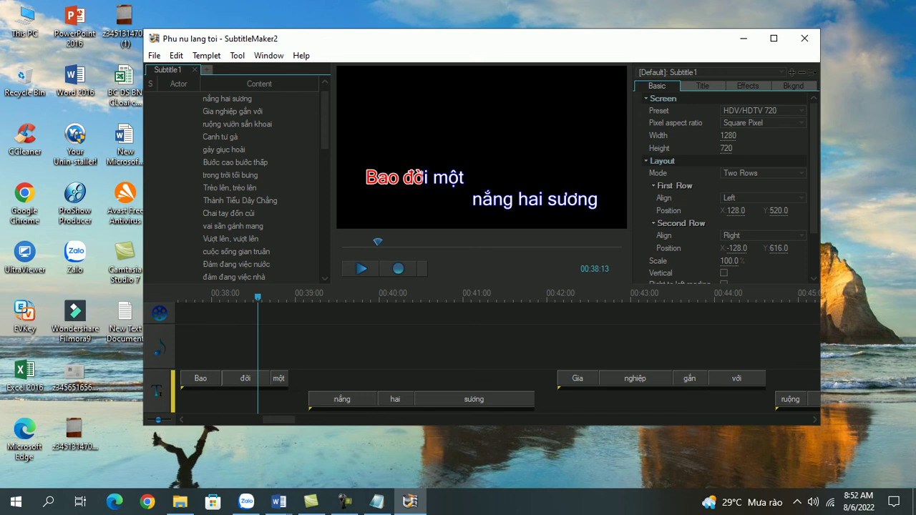
Import the green image "tải xuống" as the background and preview the opening lyric lines over it.
left_click(159, 313)
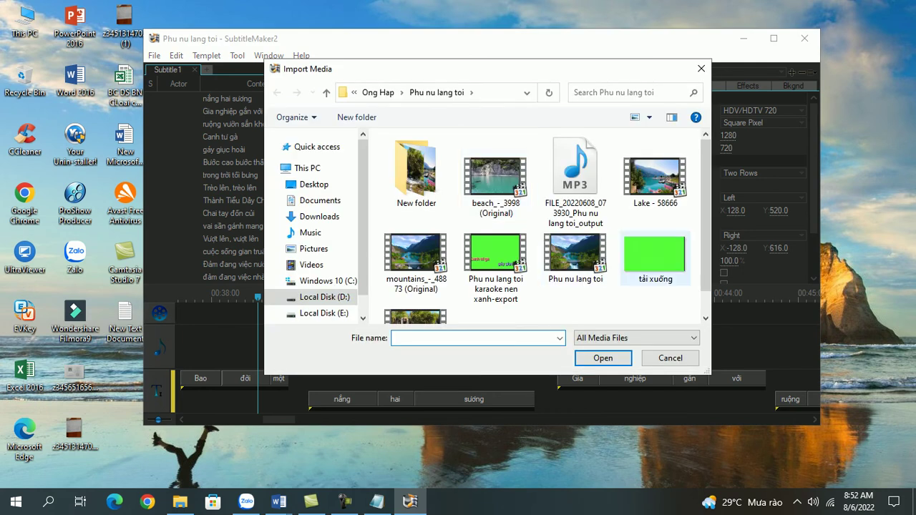
left_click(633, 254)
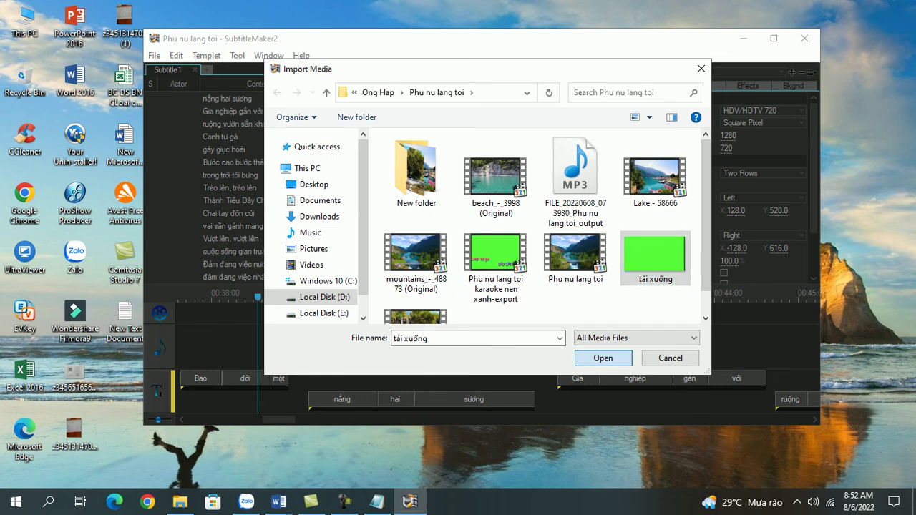
left_click(603, 357)
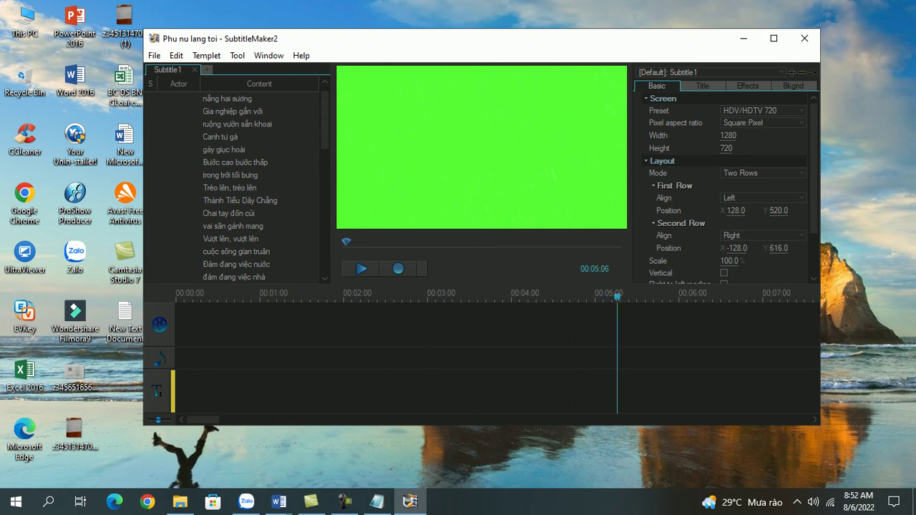
scroll(494, 358, "right", 10)
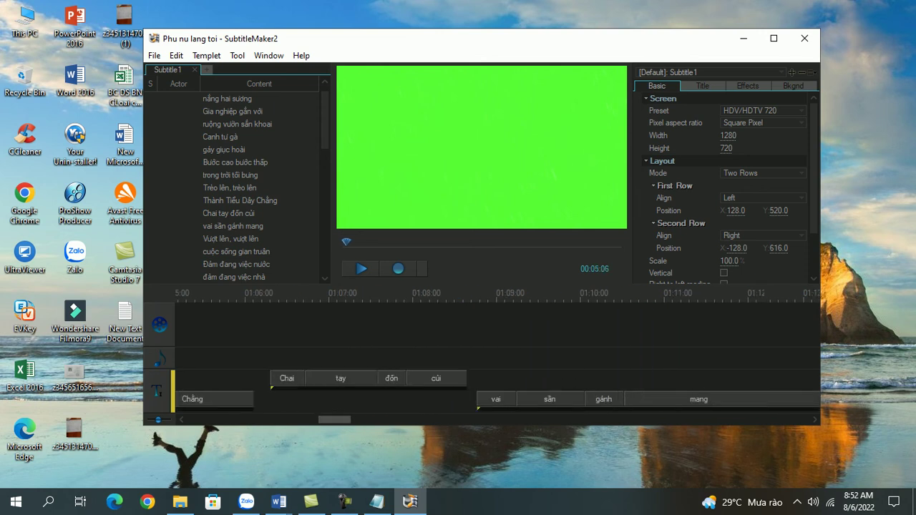
scroll(494, 358, "left", 3)
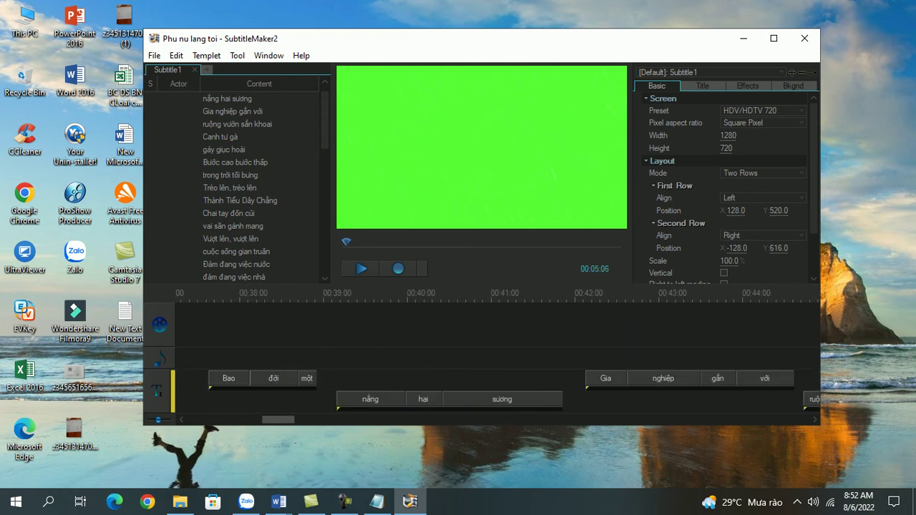
left_click(205, 293)
left_click(361, 269)
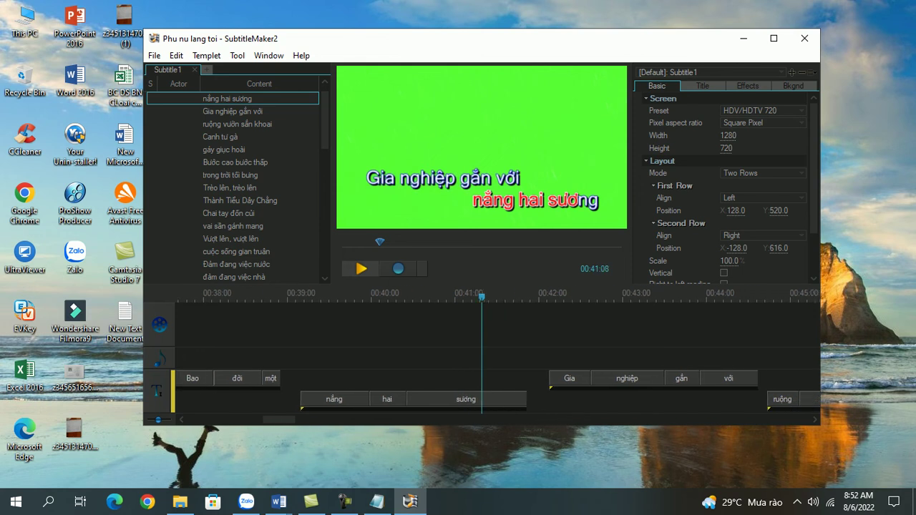
left_click(361, 268)
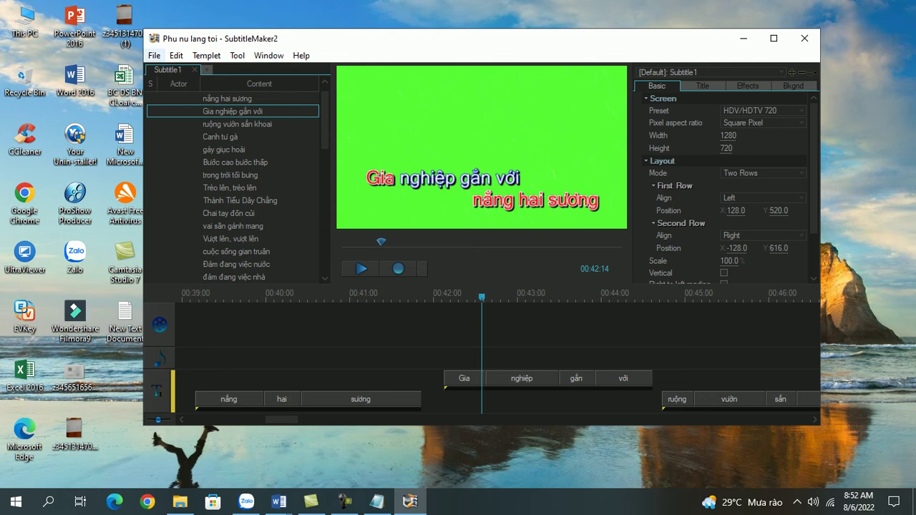
Begin exporting a movie file, saving the project changes under the file name 1.
left_click(154, 55)
mouse_move(179, 169)
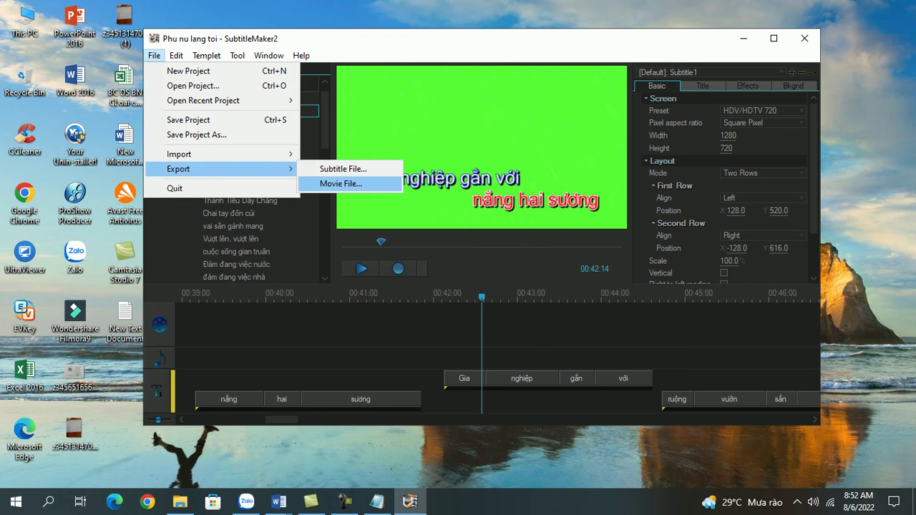
left_click(341, 183)
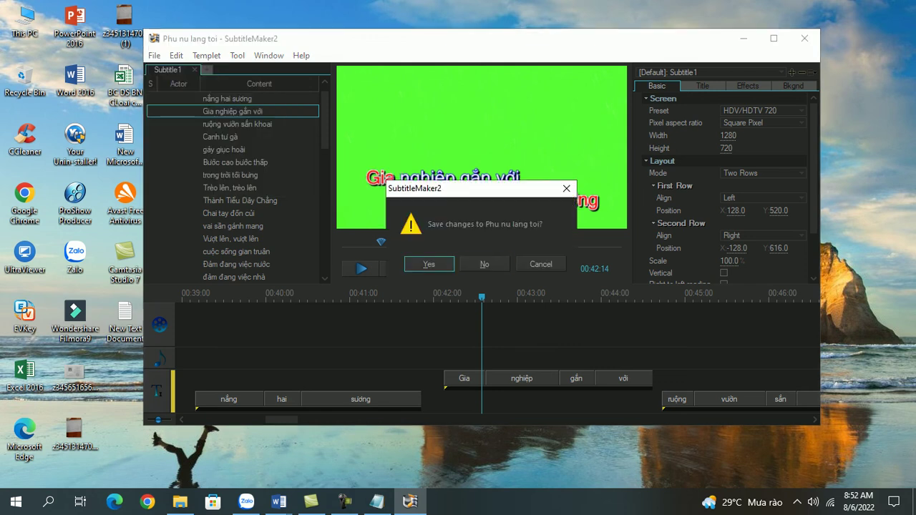
left_click(429, 264)
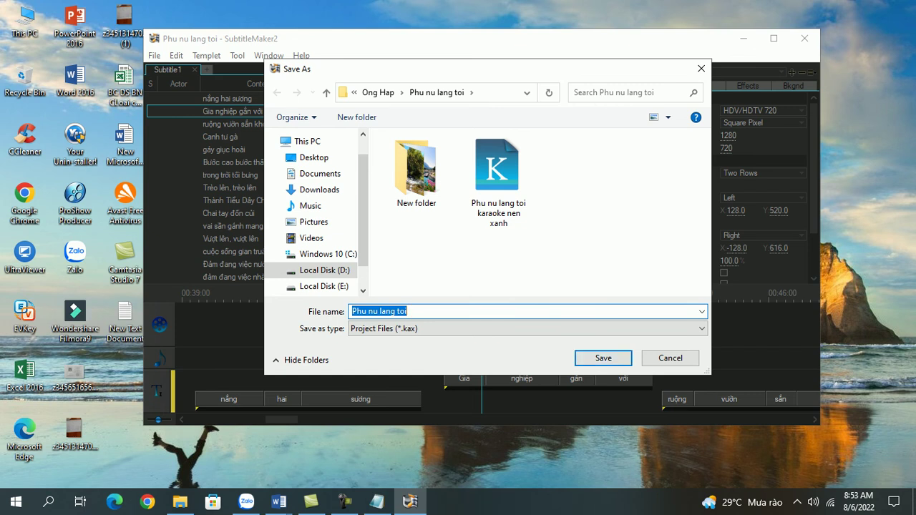
type("1")
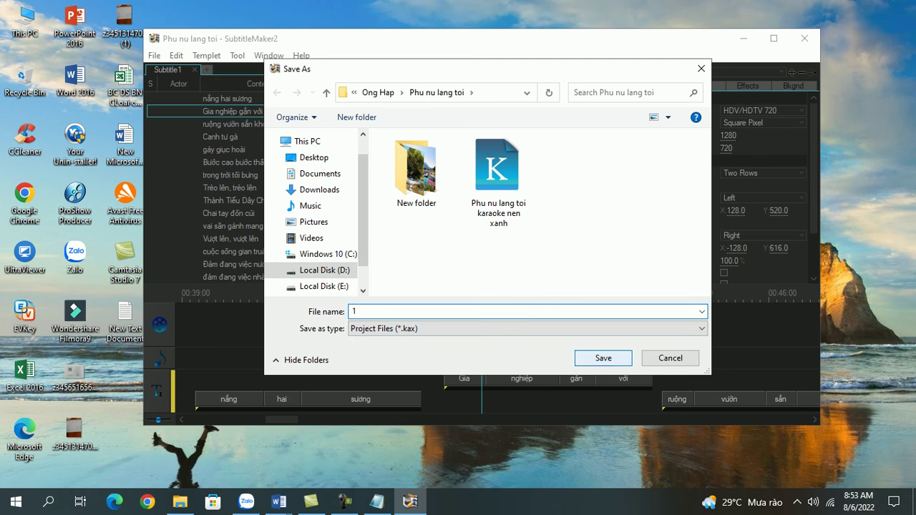
key("Return")
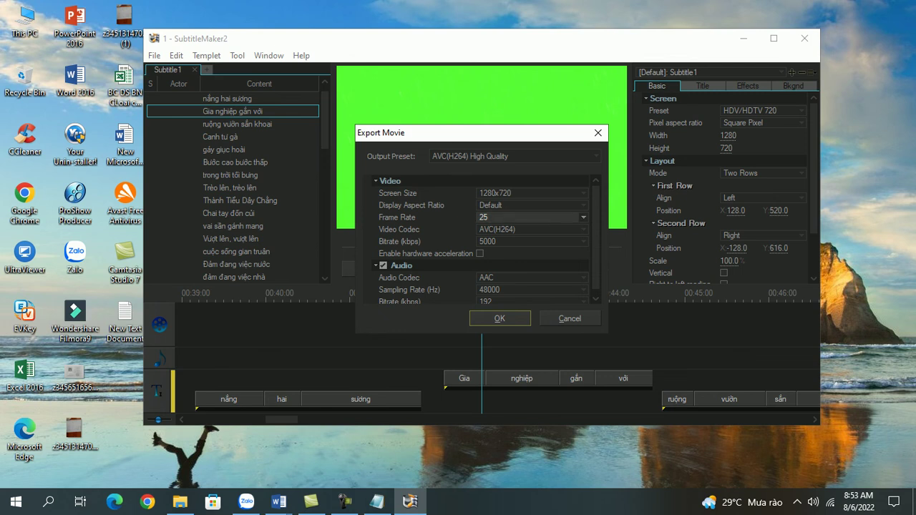
Confirm the movie export settings with a frame rate of 25 and an audio bitrate of 192 kbps.
left_click(531, 217)
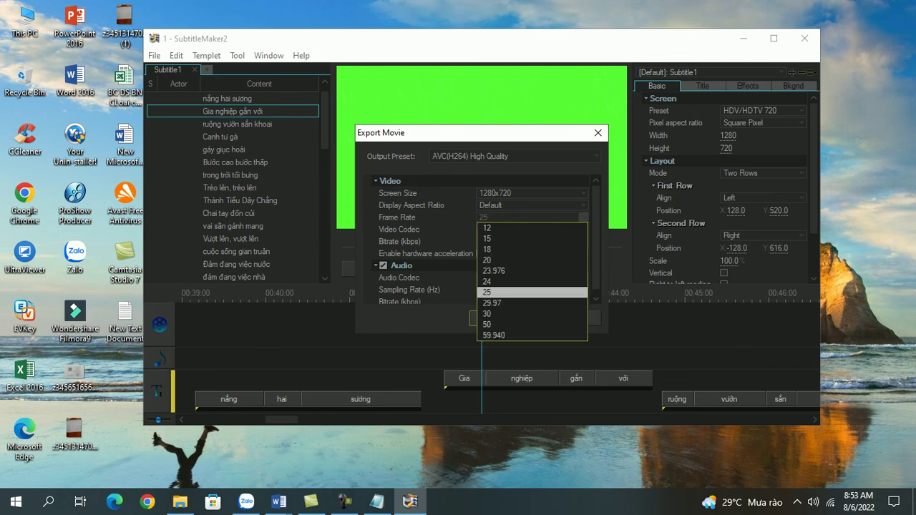
left_click(532, 217)
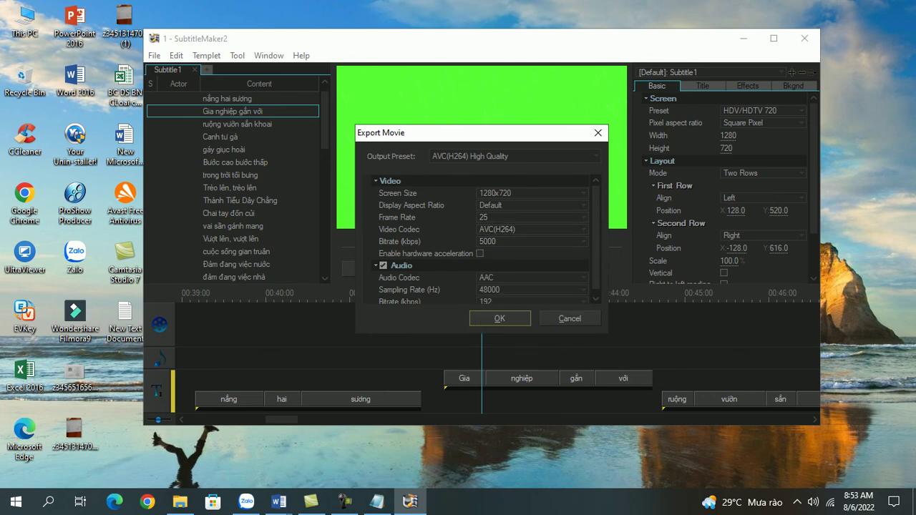
scroll(479, 240, "down", 1)
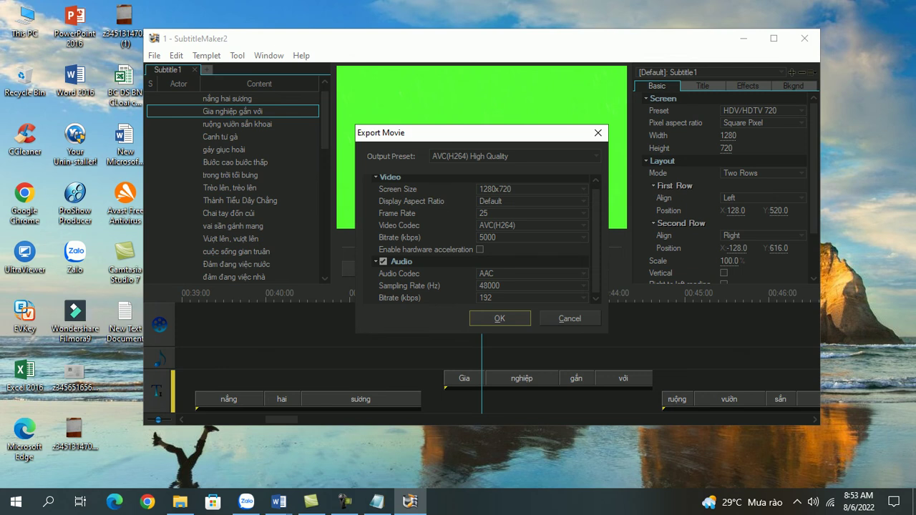
left_click(529, 298)
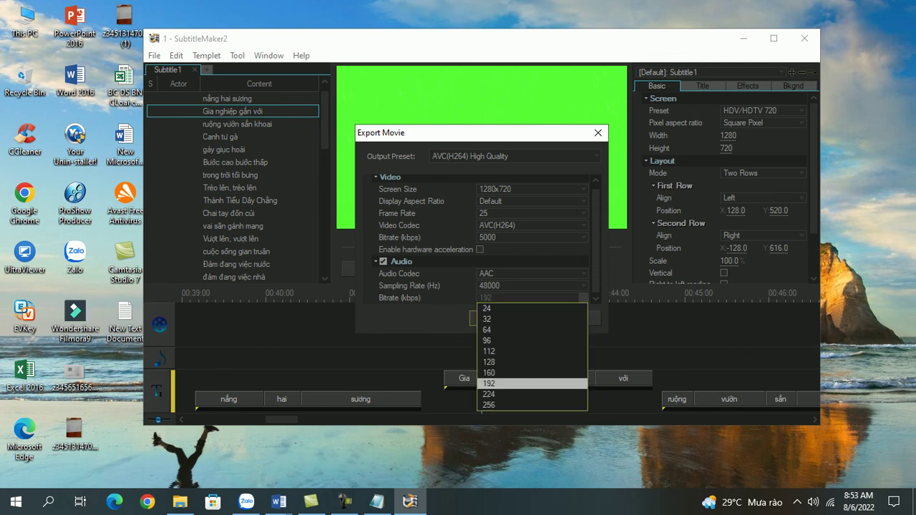
left_click(488, 384)
left_click(484, 317)
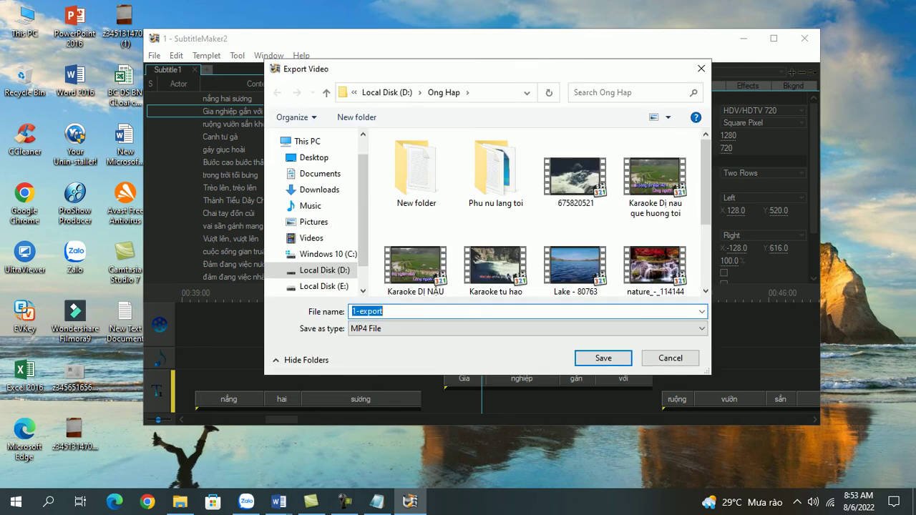
Start exporting the karaoke movie as an MP4 file named 1, then cancel the running export.
type("1")
left_click(603, 358)
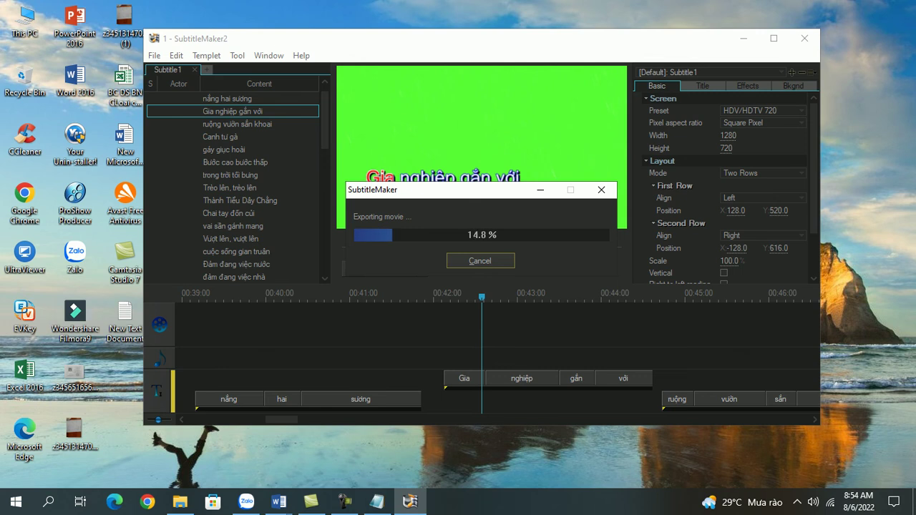
key("Escape")
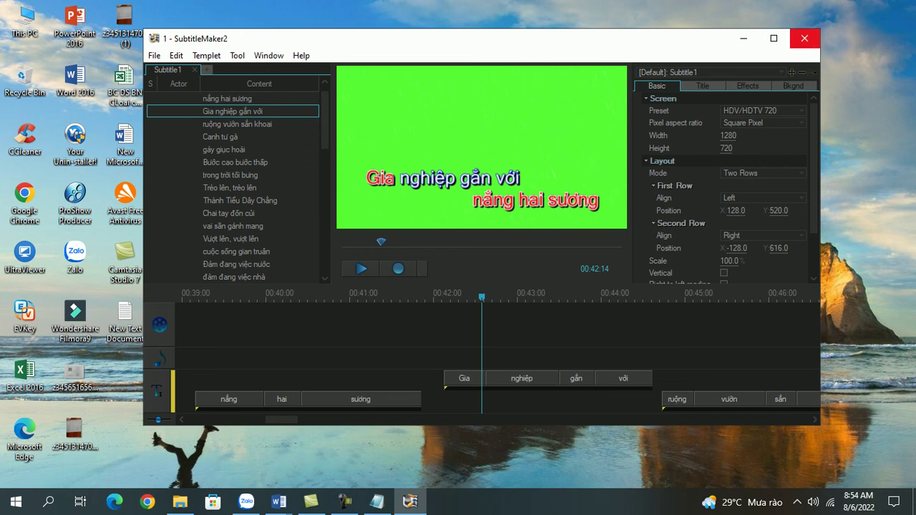
Close the subtitle editor, switch to Wondershare Filmora9 and open the project "cao nien di nau".
left_click(804, 39)
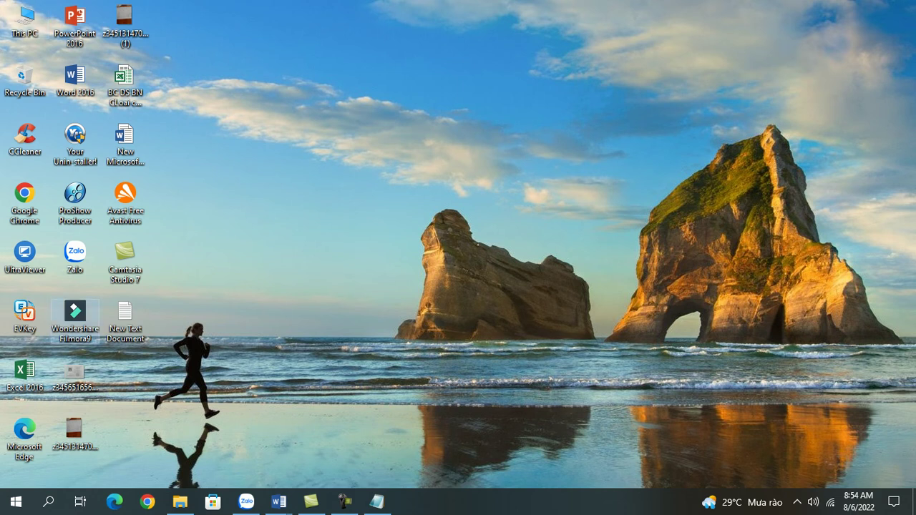
double_click(74, 315)
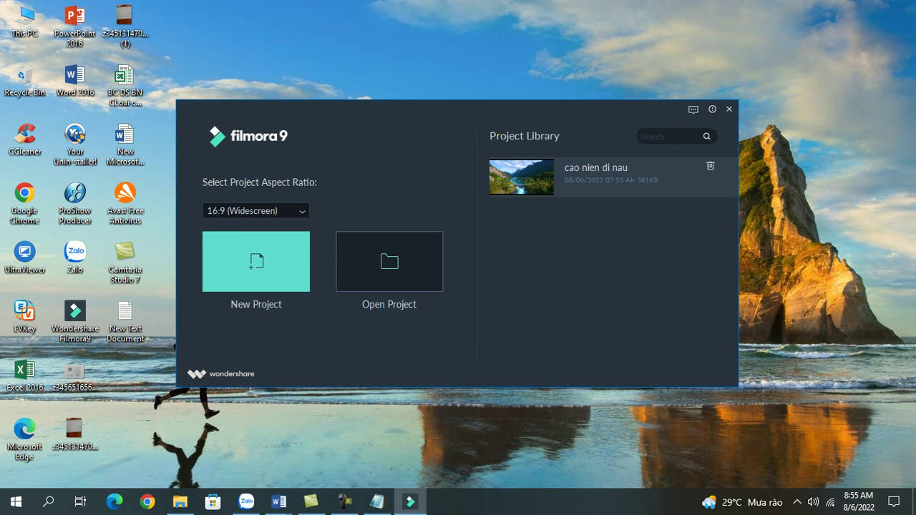
left_click(594, 175)
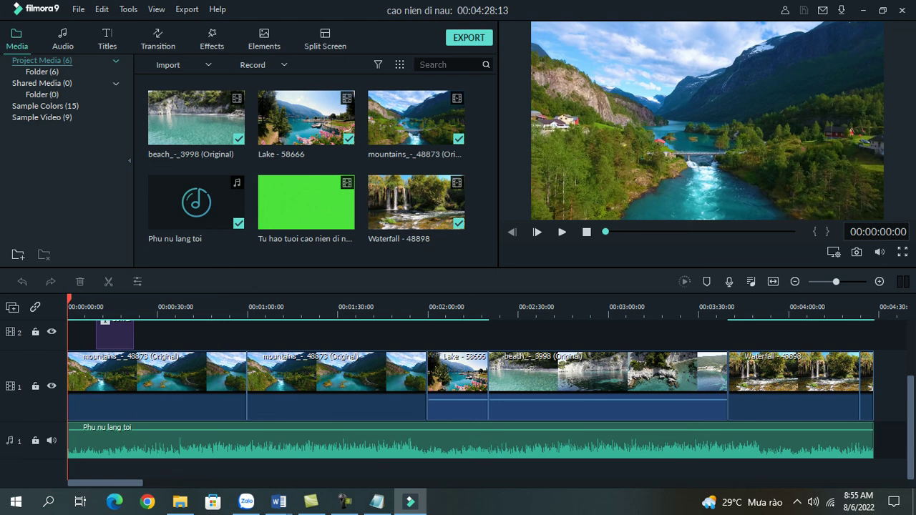
Play back the opening part of the project timeline to review the existing clips and music.
key("ctrl+equal")
left_click_drag(69, 299, 242, 299)
key("space")
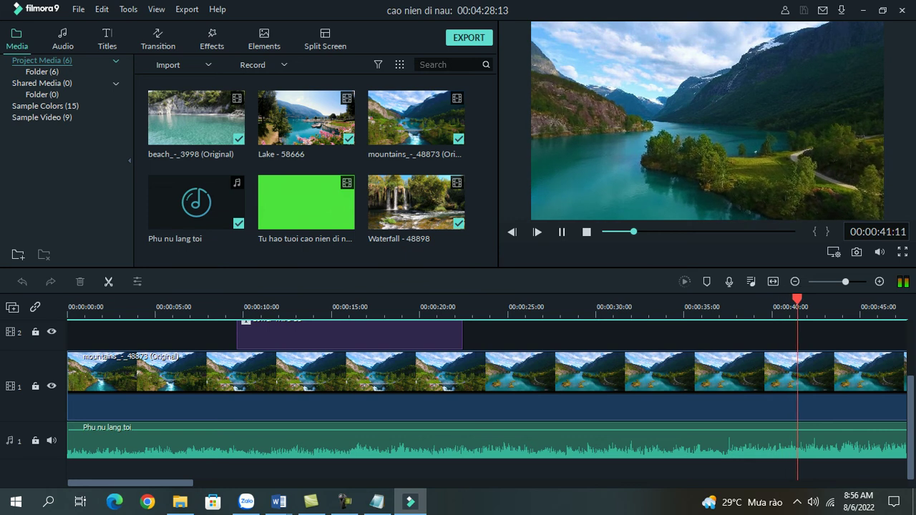
key("space")
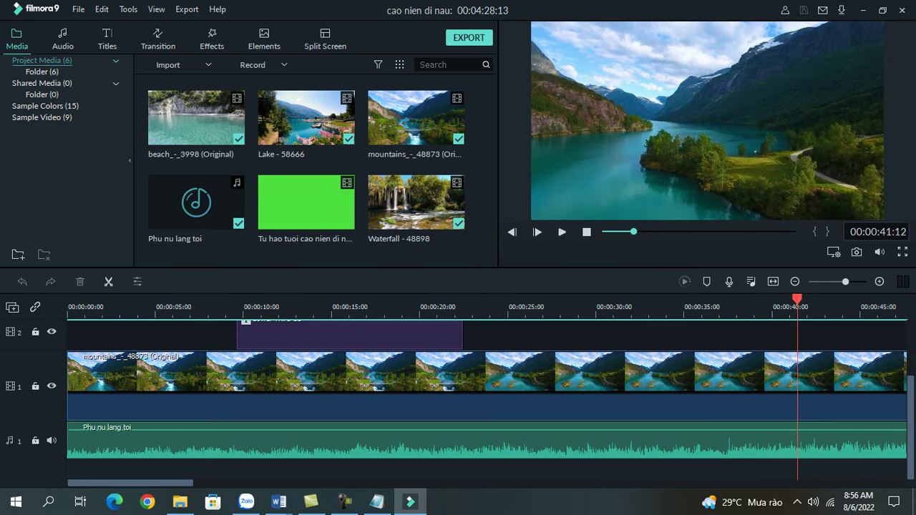
Delete the existing "Phu nu lang toi" music clip from audio track 1.
key("Home")
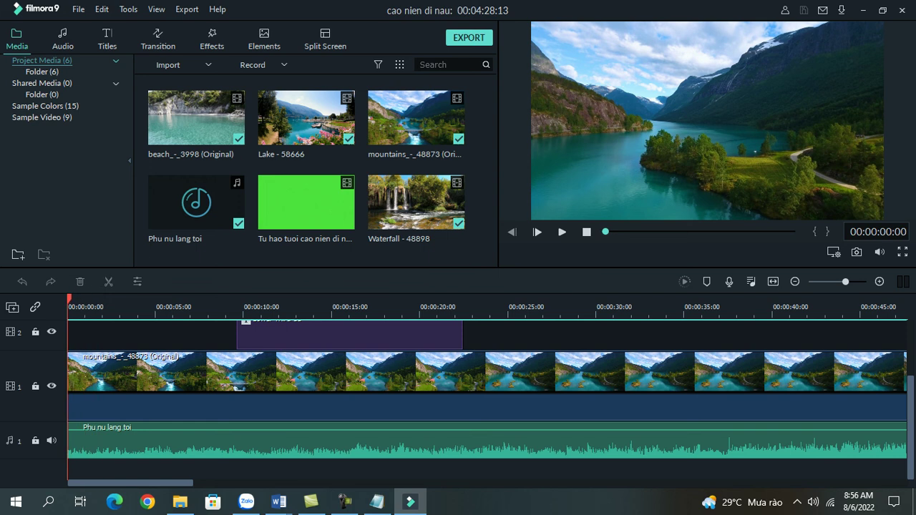
left_click(70, 425)
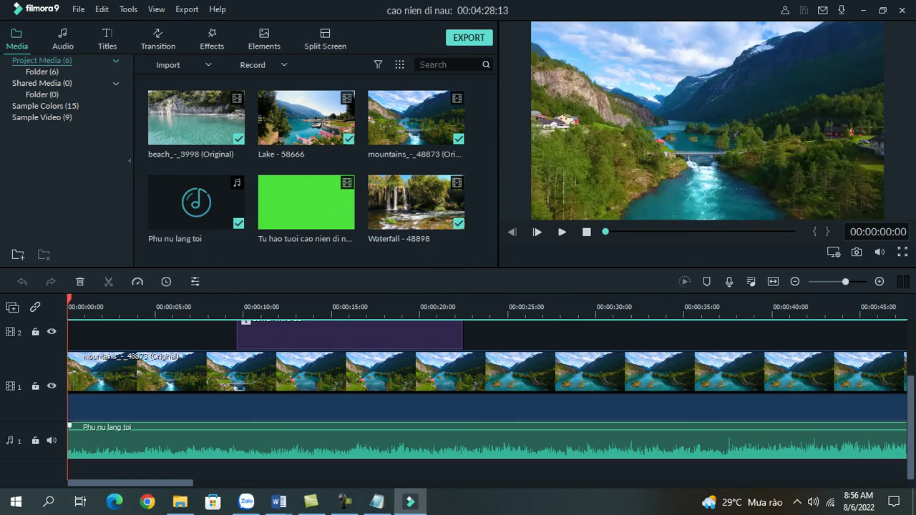
key("Delete")
key("End")
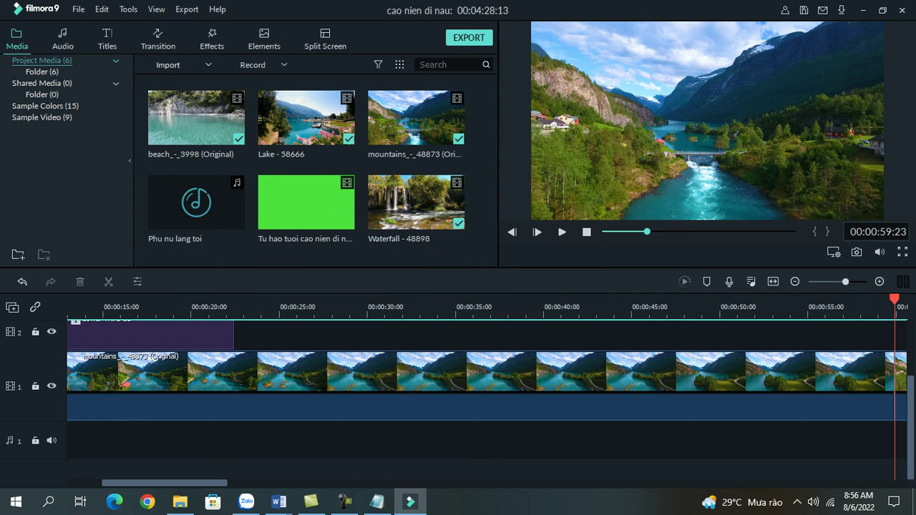
Import the MP3 "FILE_20220608_073930_Phu nu lang toi_output" from D:\Ong Hap\Phu nu lang toi and place it on audio track 1.
left_click(168, 64)
left_click(168, 81)
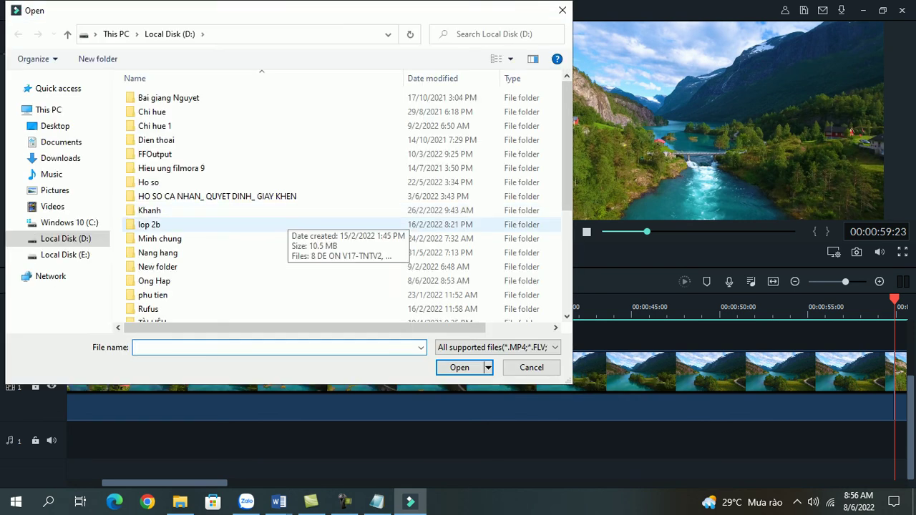
double_click(154, 281)
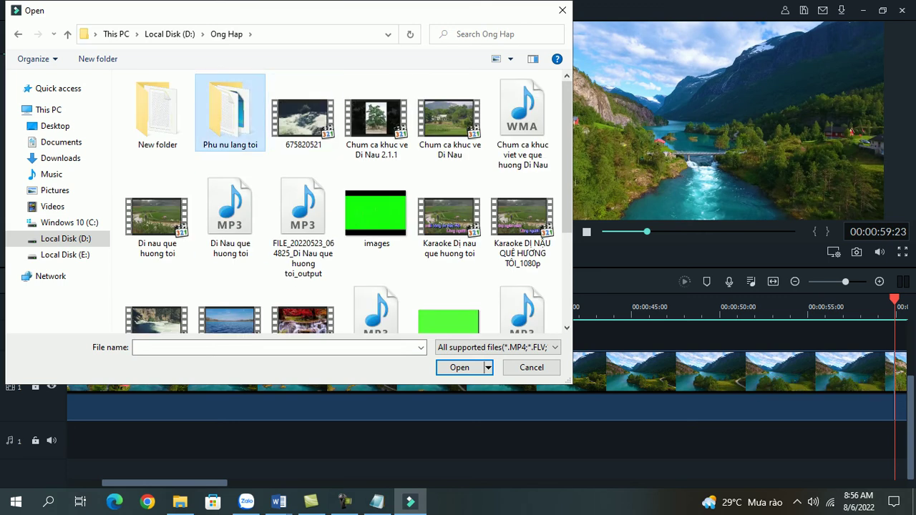
double_click(229, 111)
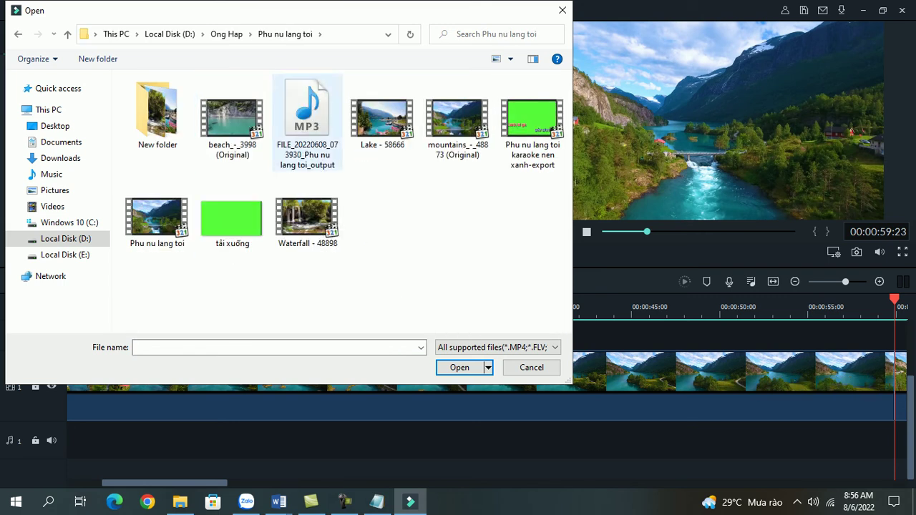
left_click(307, 122)
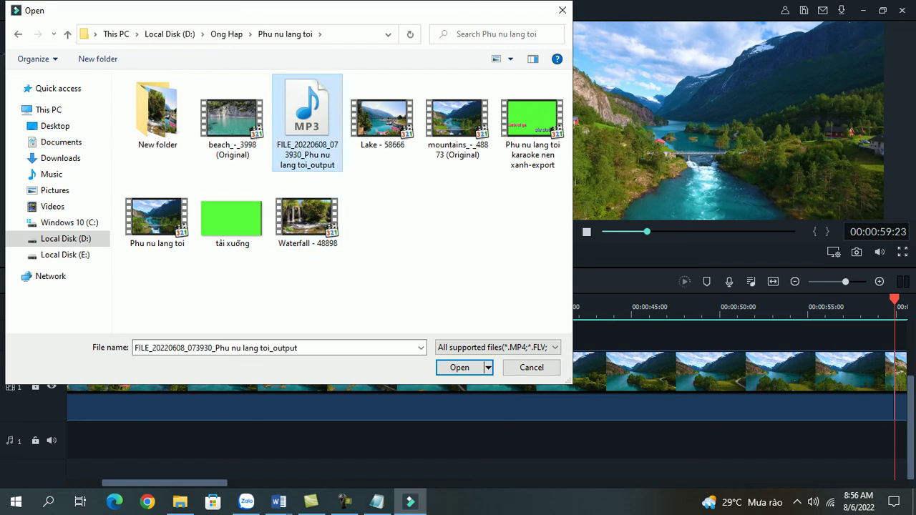
key("Return")
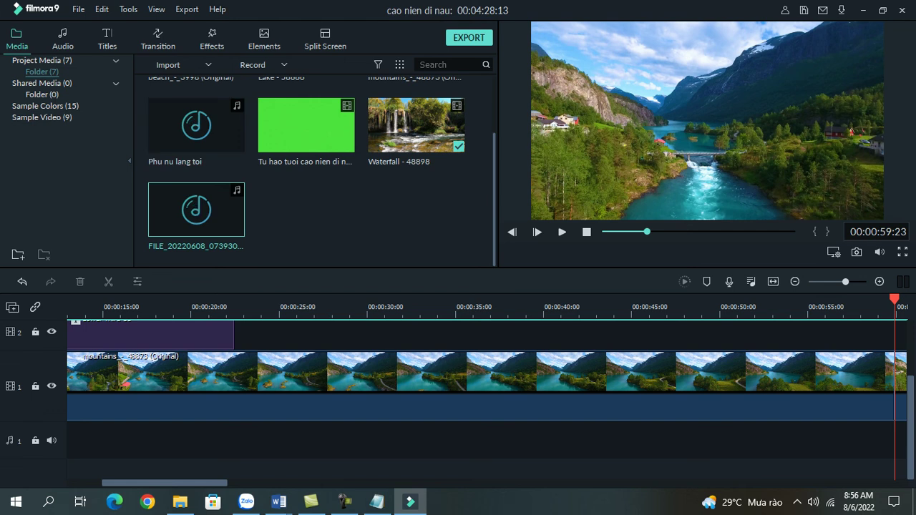
left_click(196, 209)
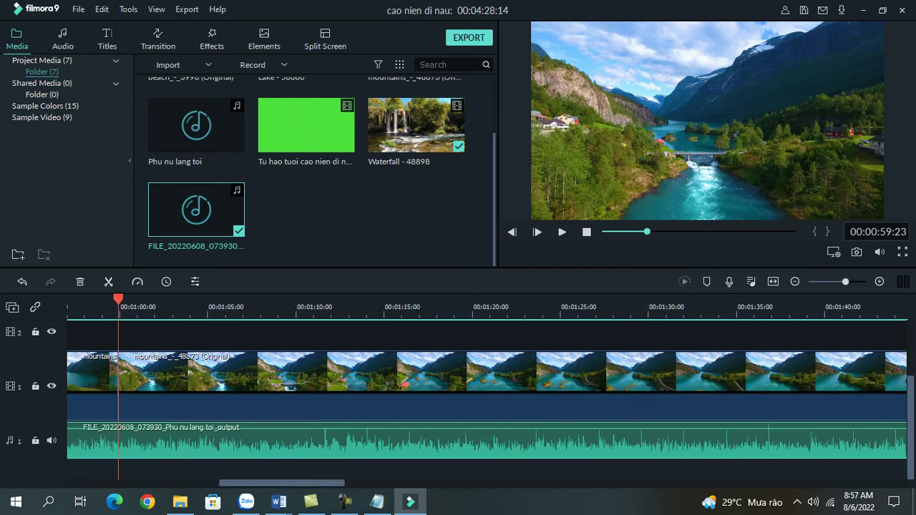
Listen to the new audio clip from about 1:08 and from the beginning, ending with the playhead at the timeline start.
left_click(370, 306)
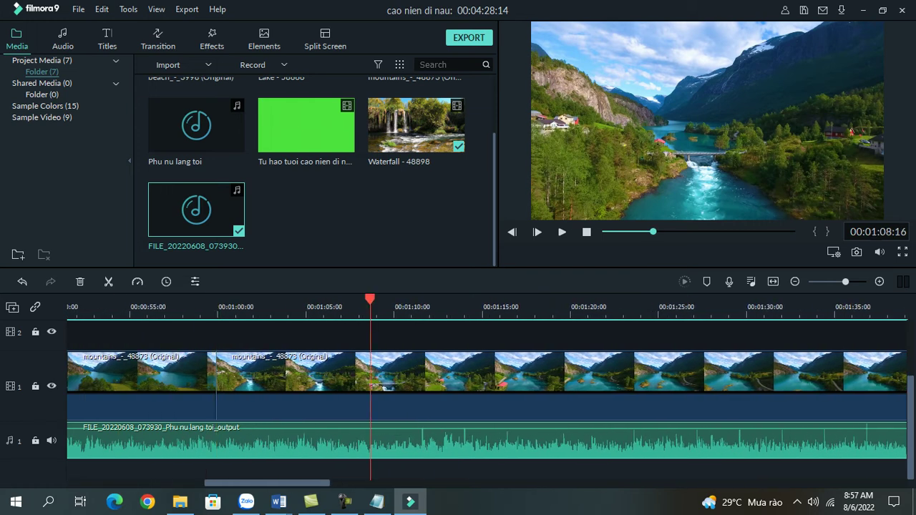
left_click(562, 232)
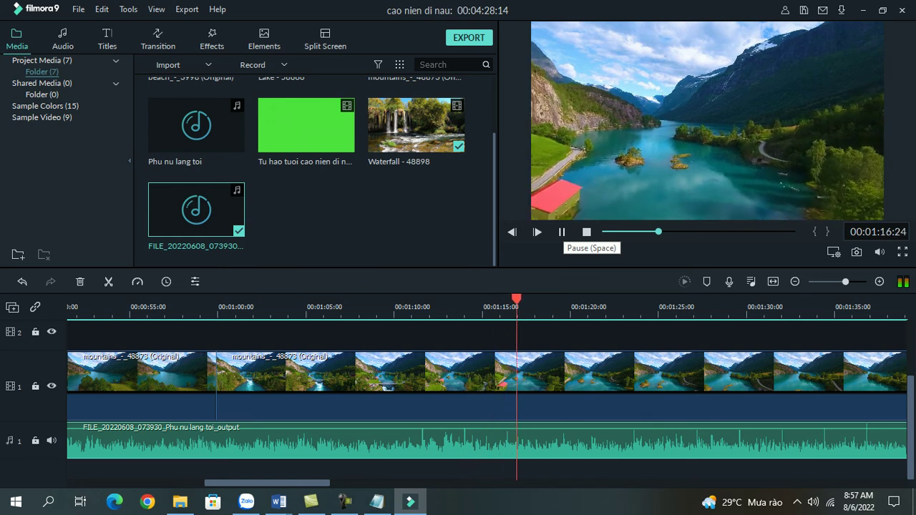
key("space")
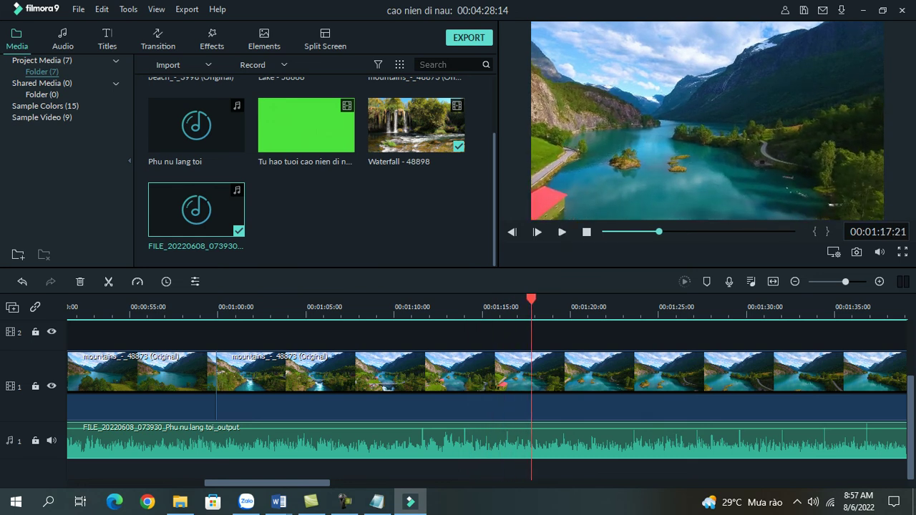
left_click(354, 306)
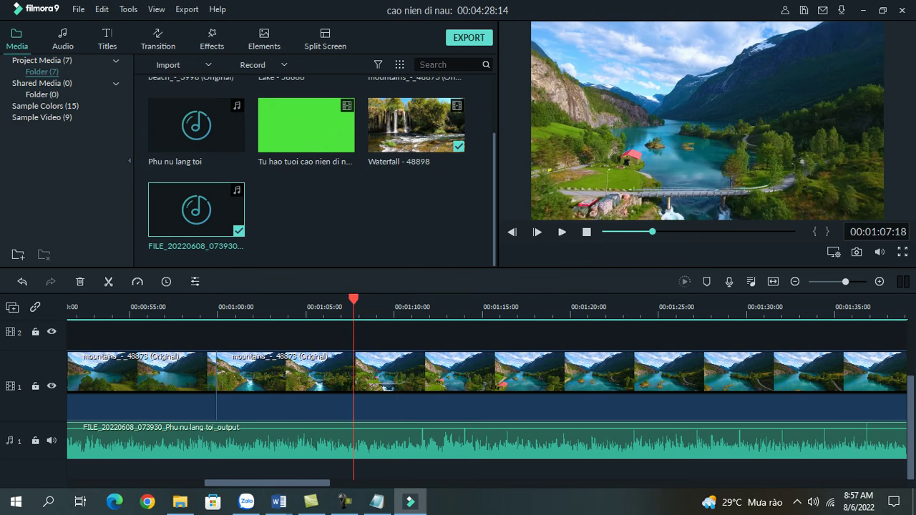
scroll(486, 387, "left", 10)
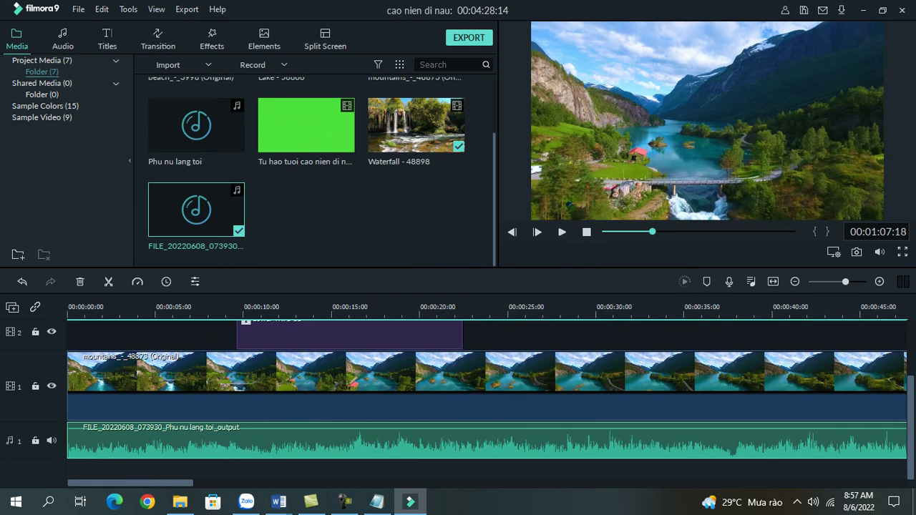
left_click(79, 307)
left_click_drag(79, 306, 68, 307)
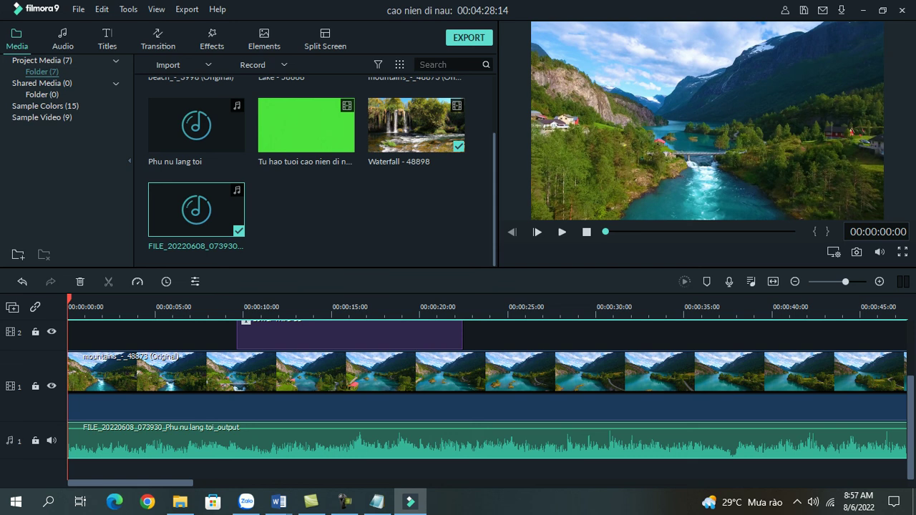
left_click(561, 232)
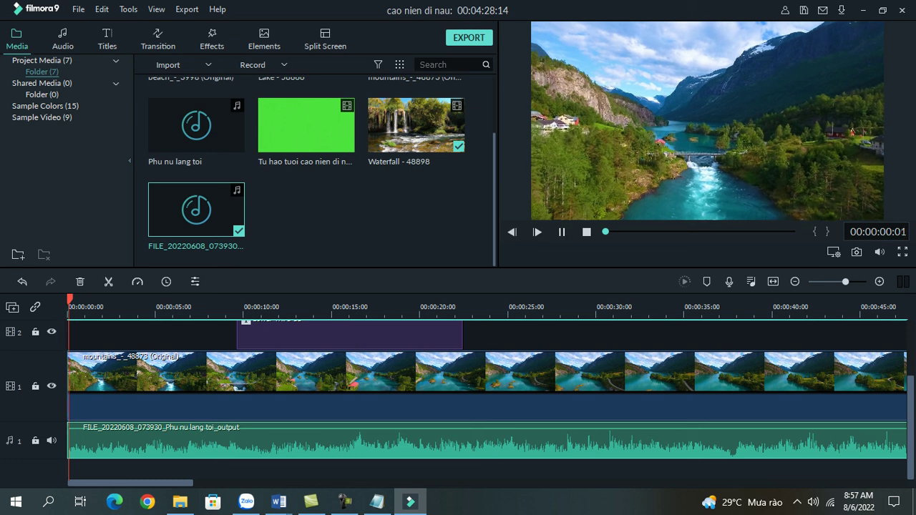
left_click(561, 231)
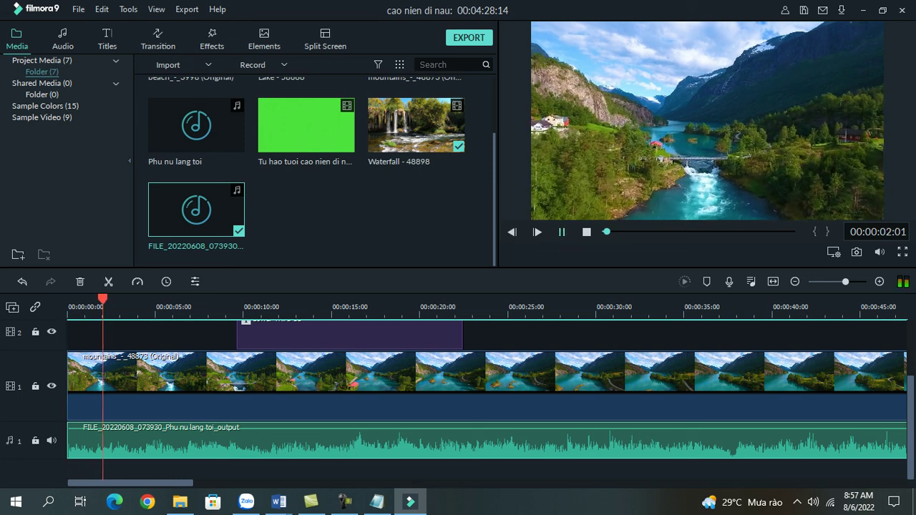
key("Home")
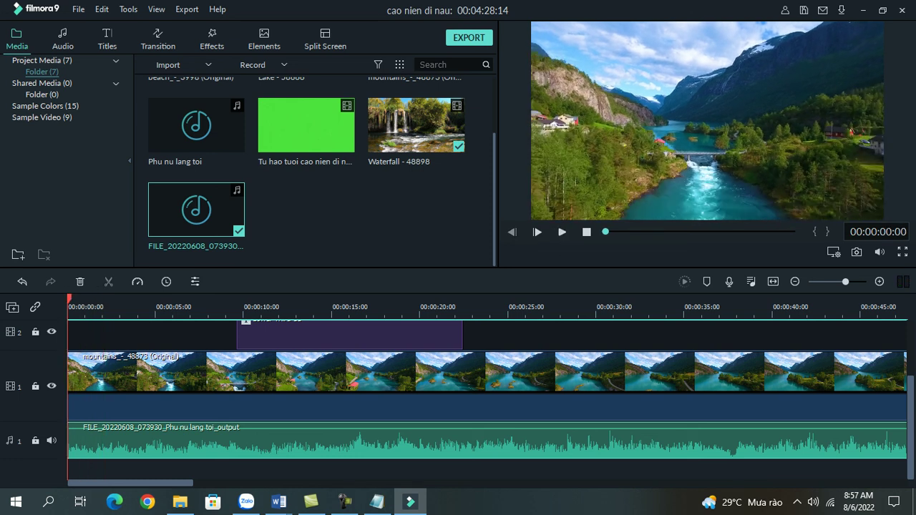
Import the video "Phu nu lang toi karaoke nen xanh-export" and place it at the start of video track 3.
left_click(168, 64)
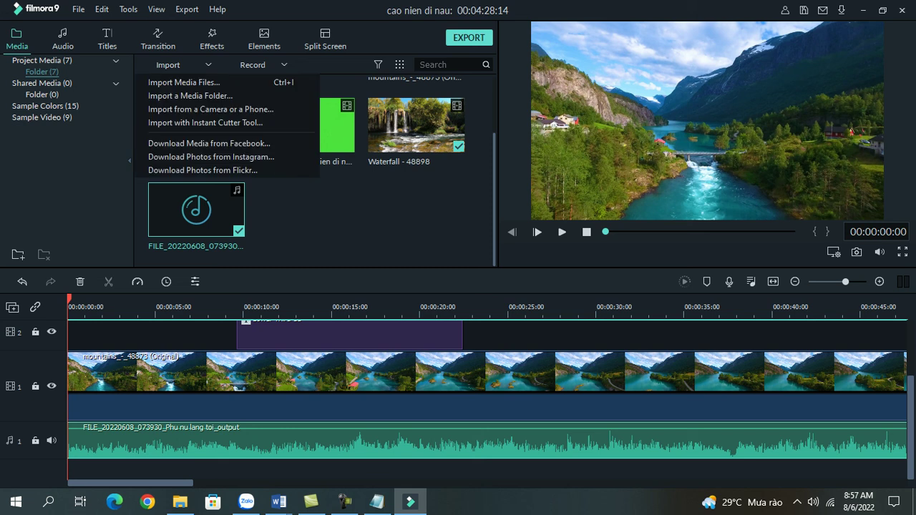
left_click(184, 82)
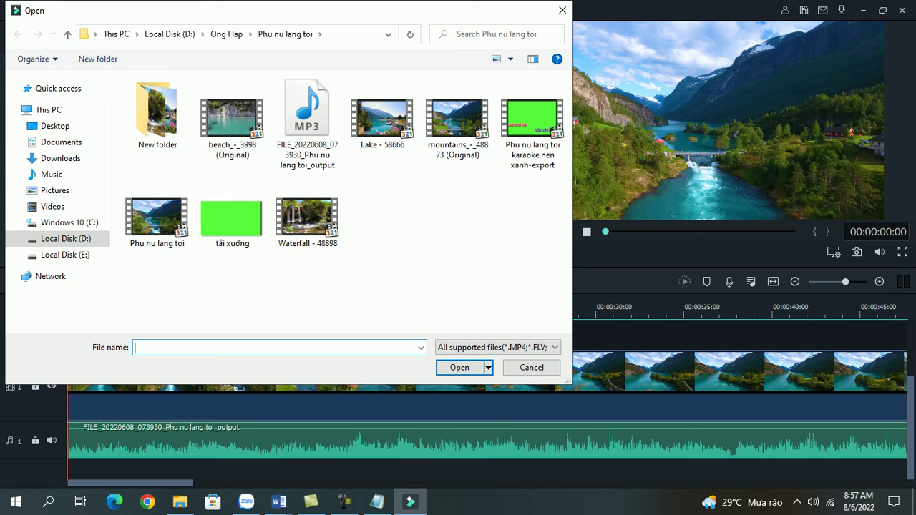
double_click(156, 114)
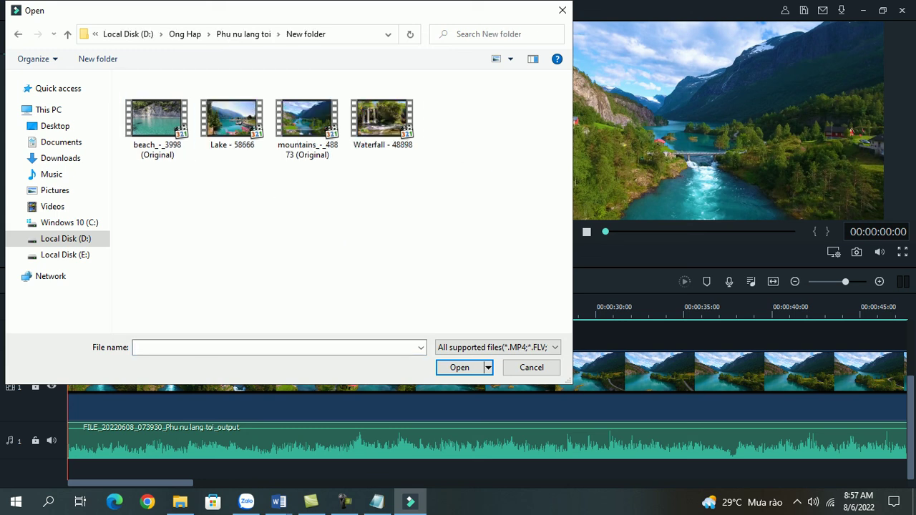
left_click(18, 33)
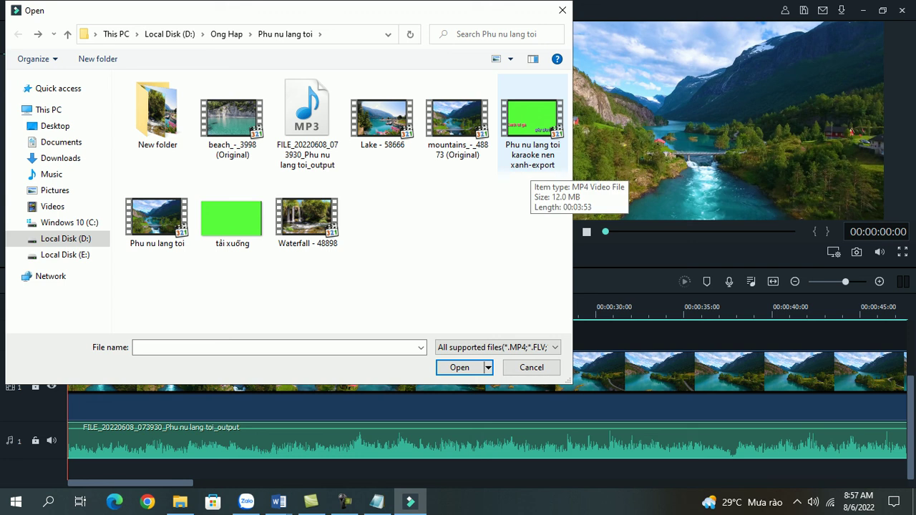
left_click(532, 136)
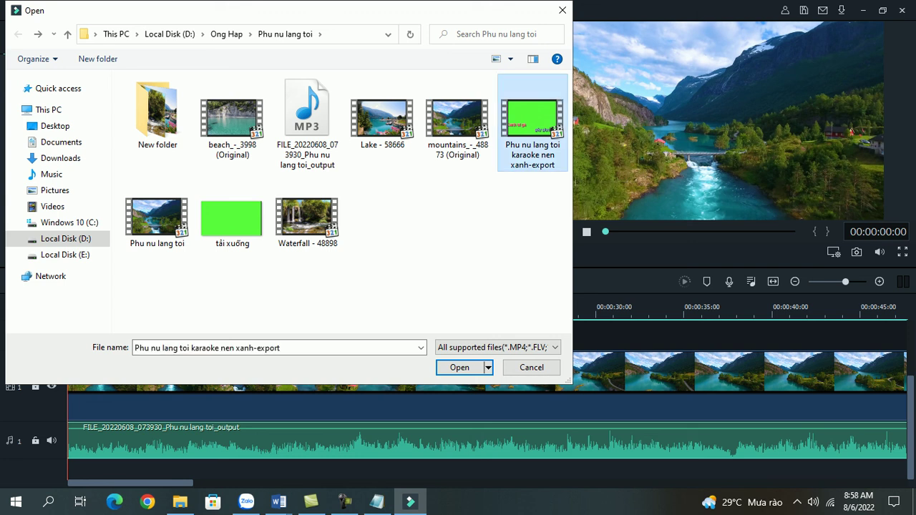
left_click(459, 367)
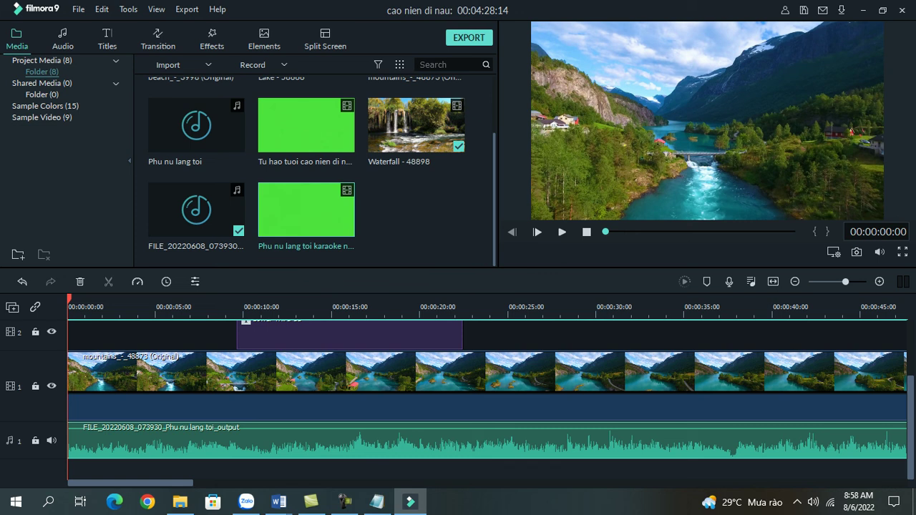
scroll(491, 401, "up", 2)
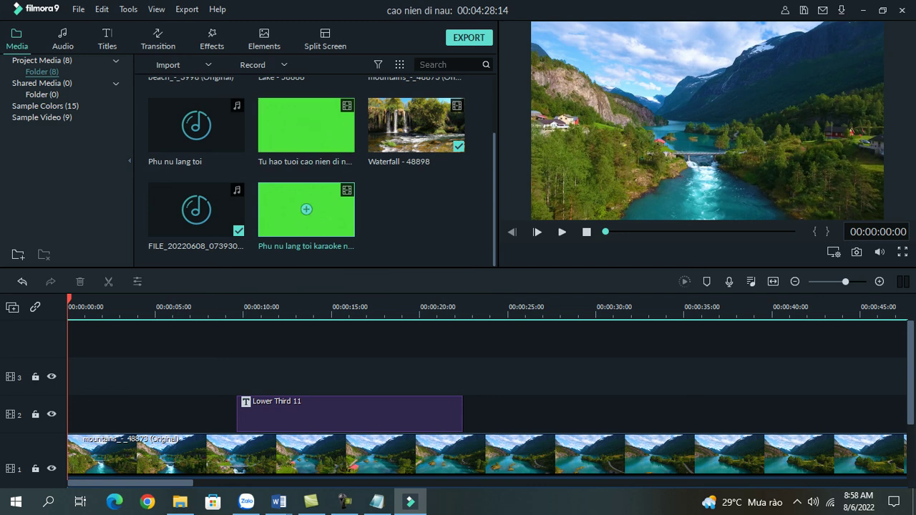
left_click_drag(307, 209, 68, 376)
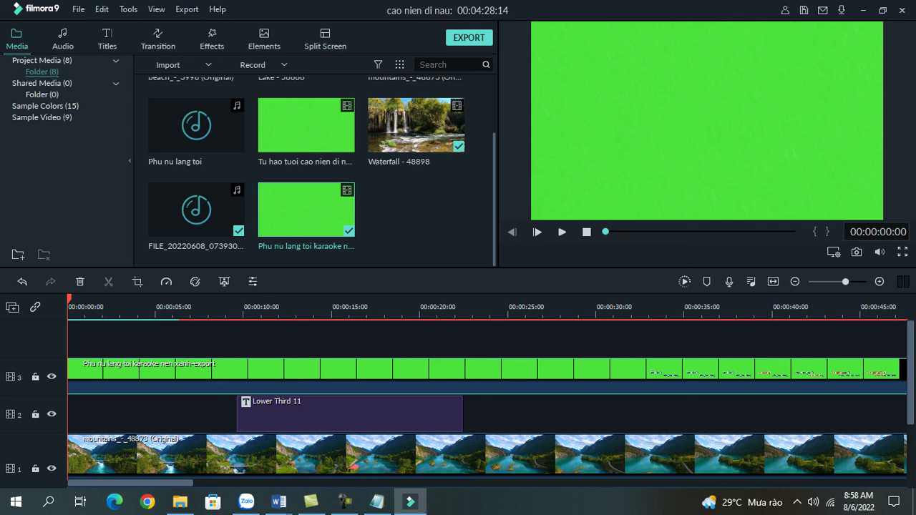
Play the green-background karaoke clip from about 36 seconds to check the opening lyric lines.
left_click_drag(68, 304, 715, 303)
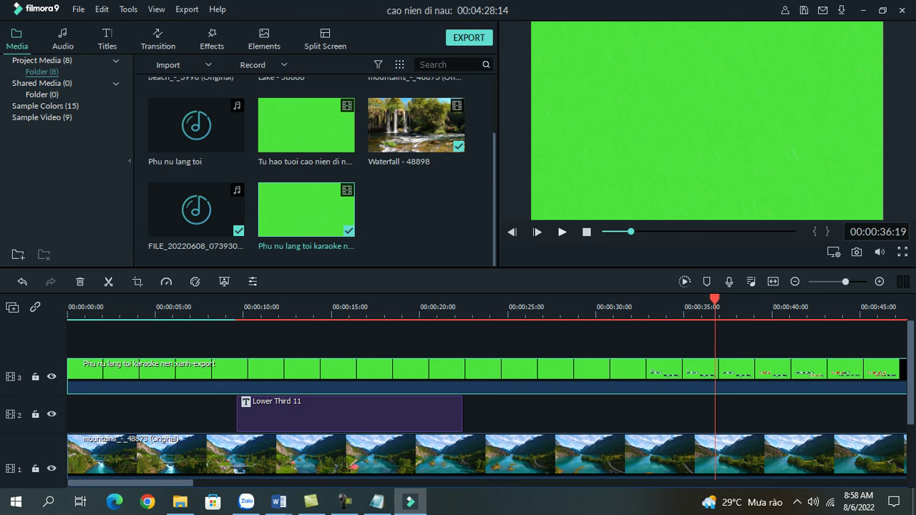
left_click(561, 232)
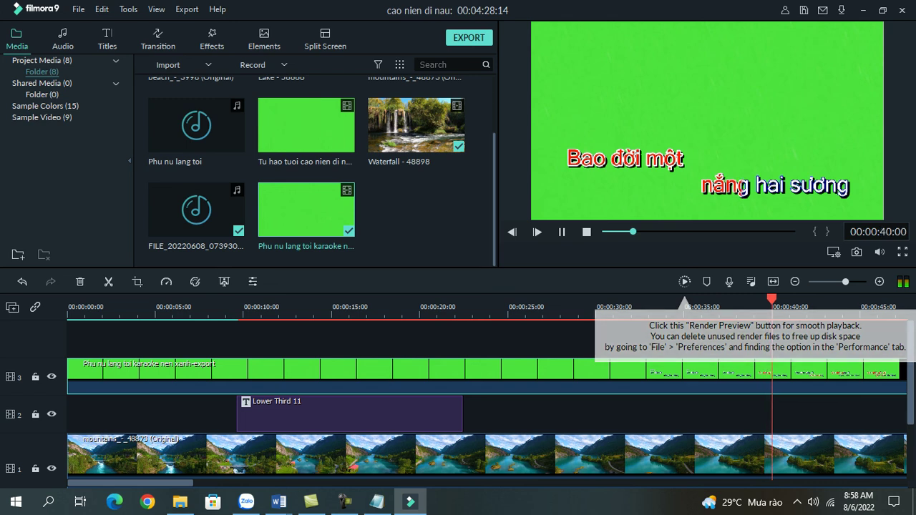
key("space")
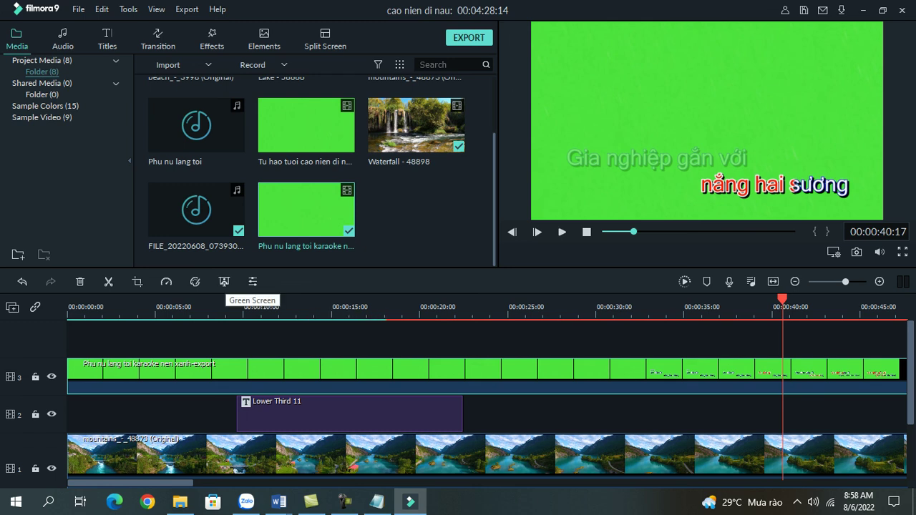
Key out the green background of the karaoke clip on track 3 with Green Screen, setting the chroma key offset to 100.
right_click(445, 373)
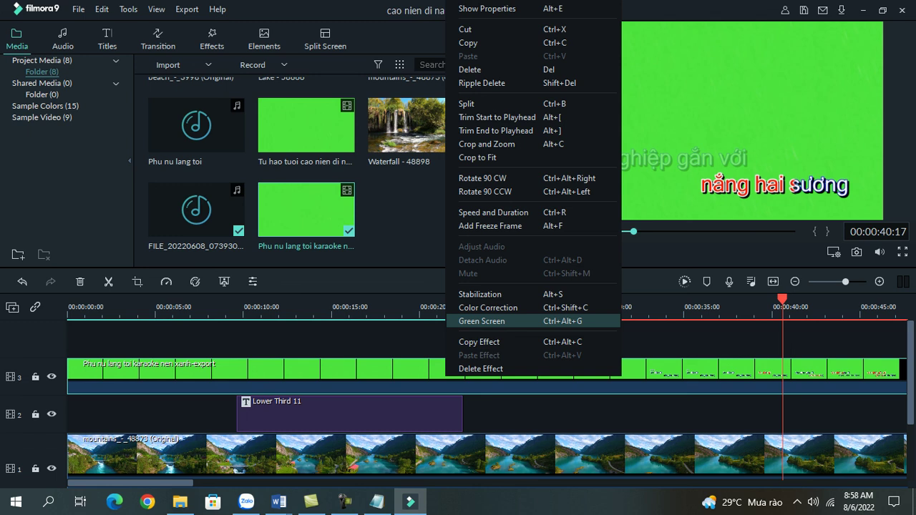
key("ctrl+alt+g")
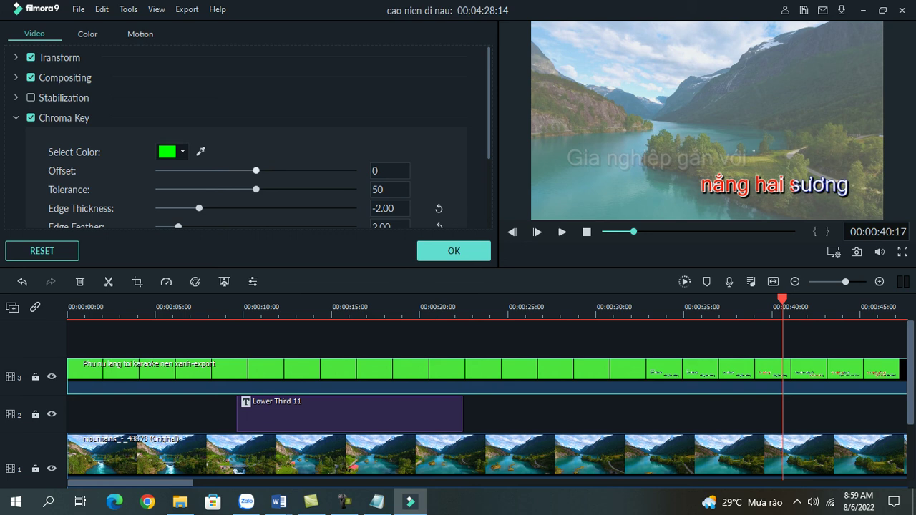
left_click_drag(255, 170, 353, 170)
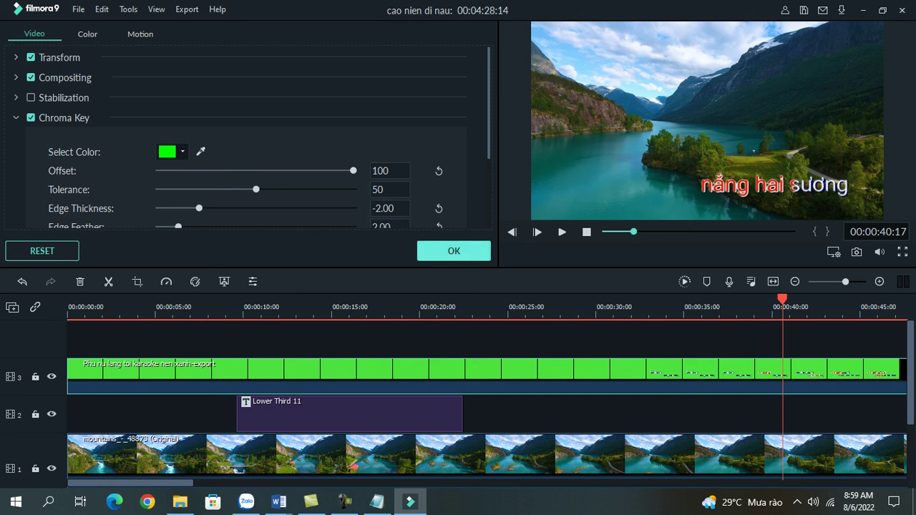
left_click(453, 251)
Preview the keyed lyrics over the scenery from the start and from about 29 to 59 seconds, then return to the timeline start.
key("Home")
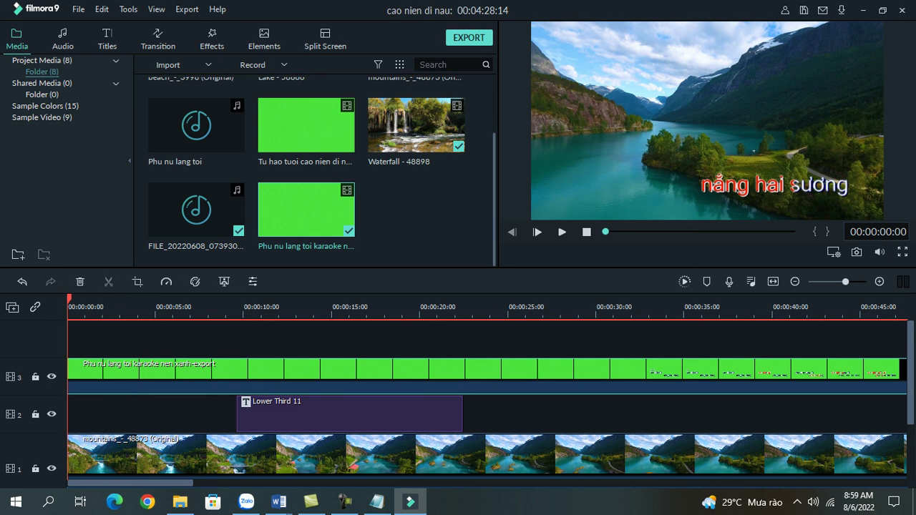
scroll(487, 401, "down", 2)
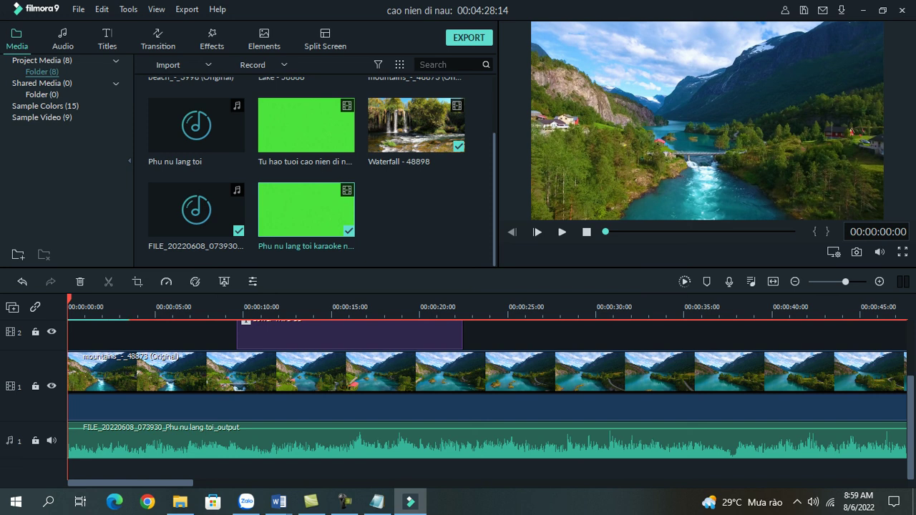
key("space")
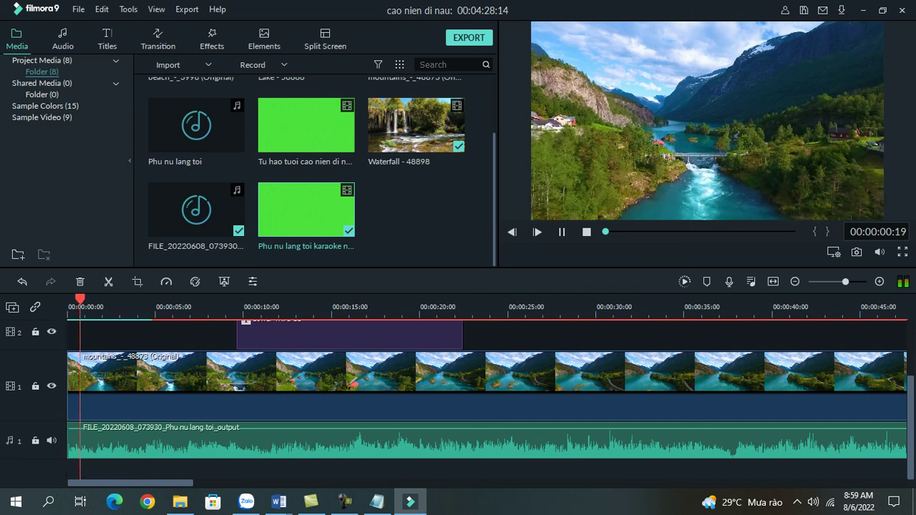
left_click(562, 232)
left_click_drag(214, 306, 838, 306)
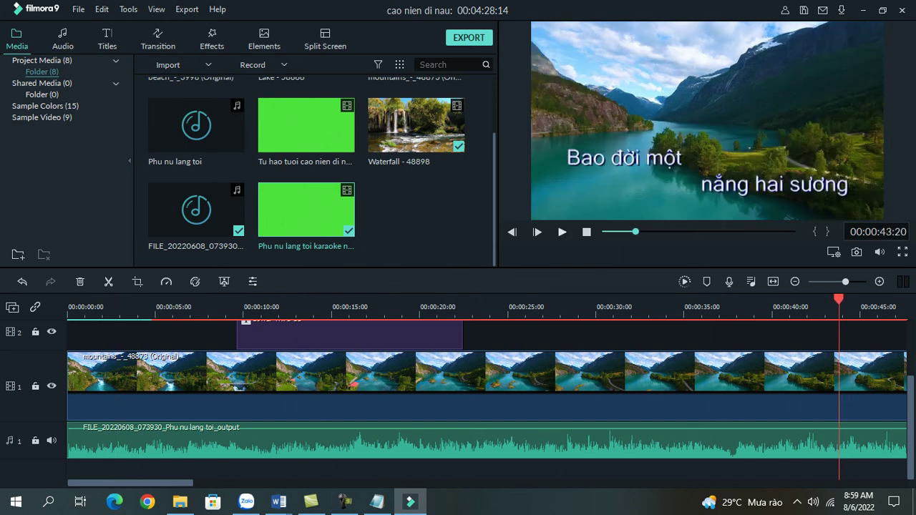
left_click_drag(838, 307, 586, 306)
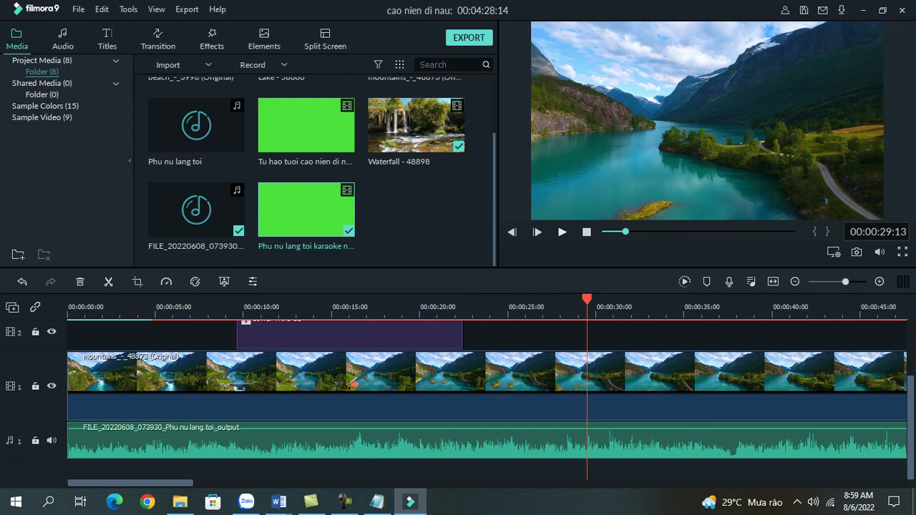
key("space")
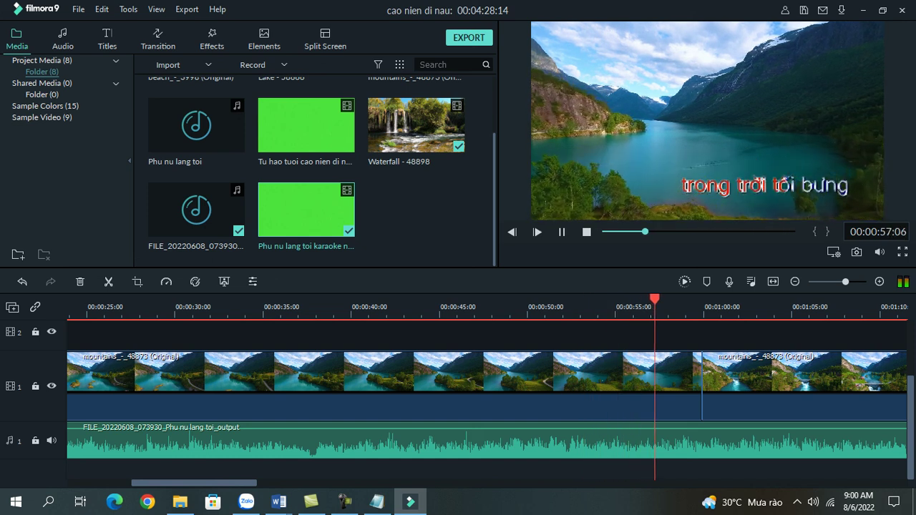
key("space")
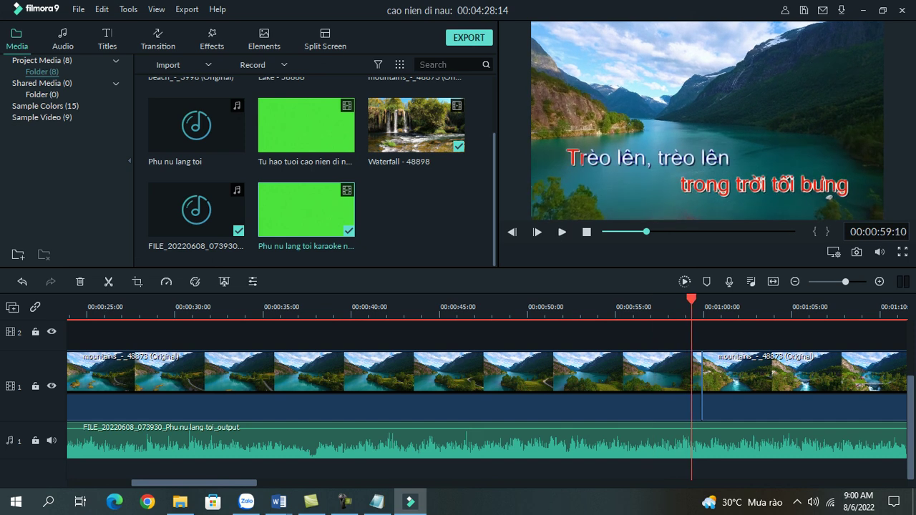
key("Home")
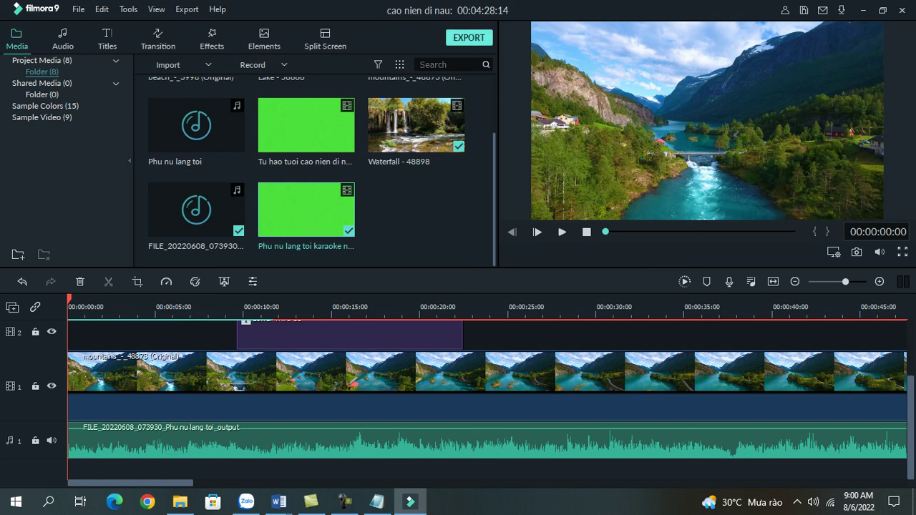
Review the WMV export settings, cancel them, and export the project to D:/ in AVI format with the name My Video.
key("ctrl+e")
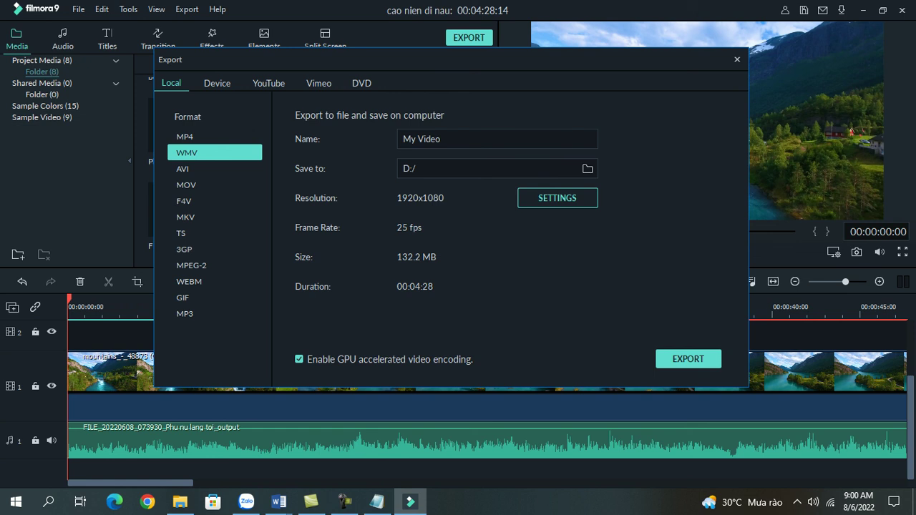
left_click(557, 197)
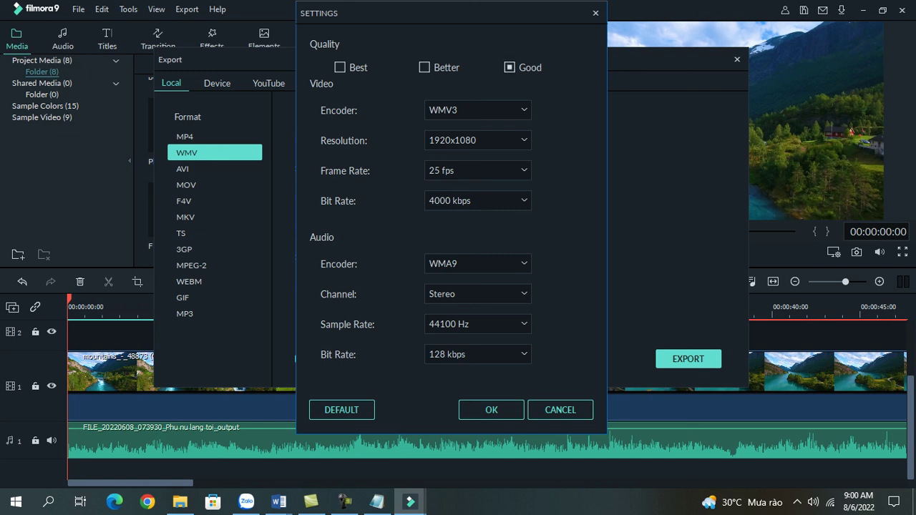
left_click(560, 409)
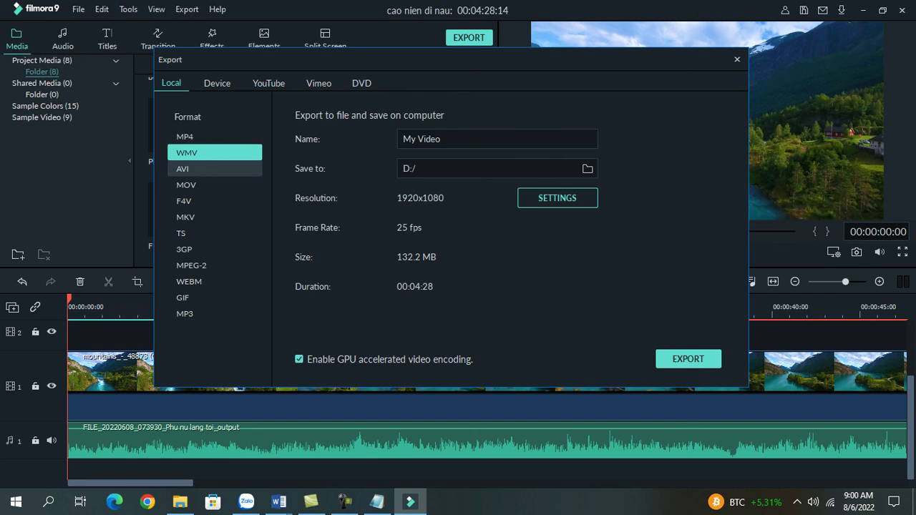
left_click(186, 168)
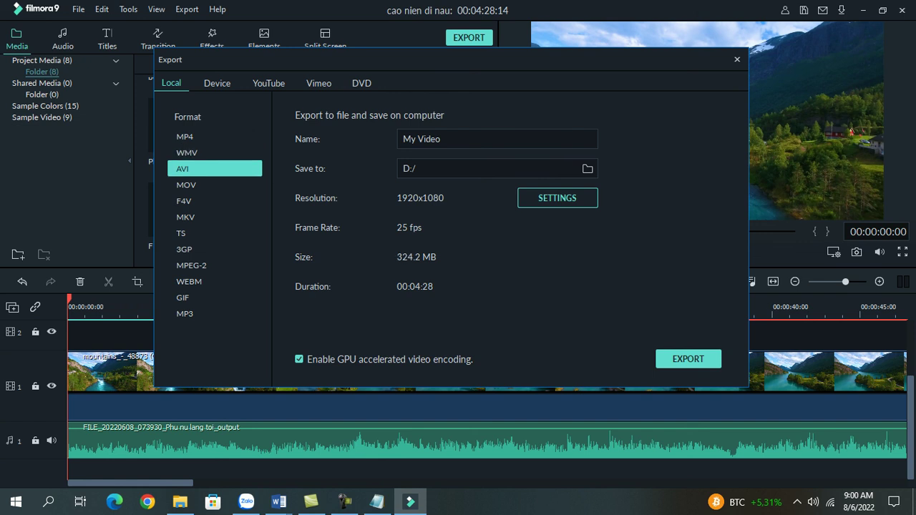
left_click(687, 359)
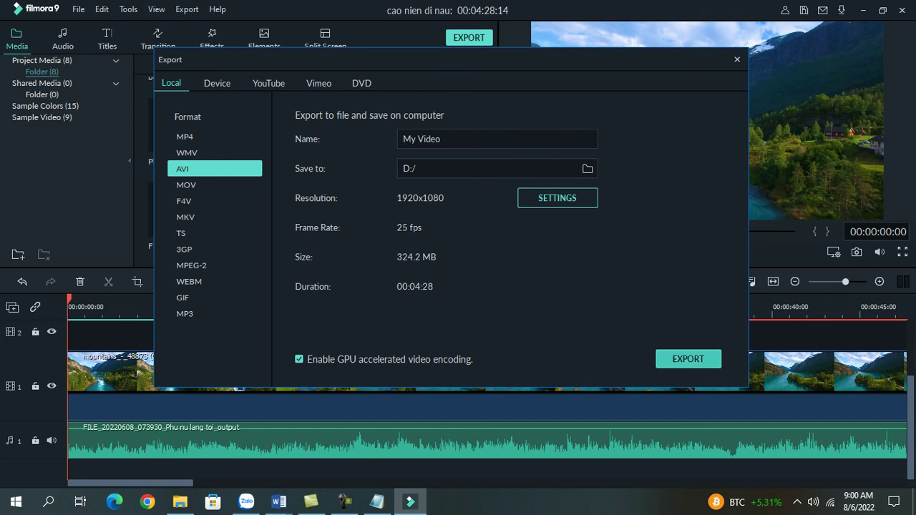